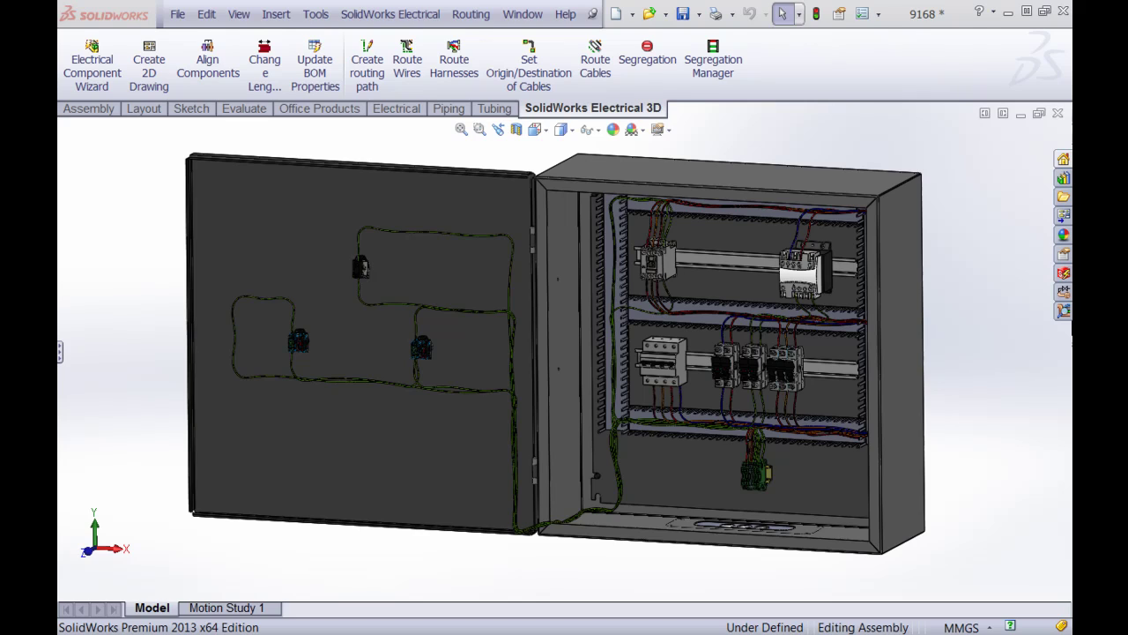
Step: Create a blank 2D drawing of assembly 9168 and fit the empty Sheet1 in view
left_click(141, 93)
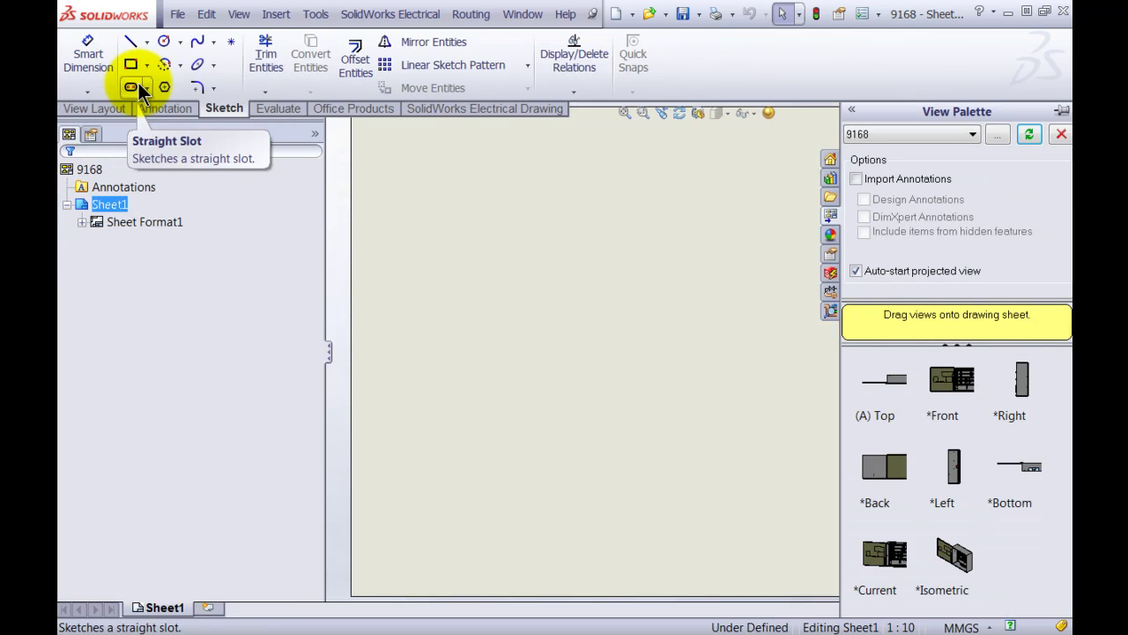
left_click(611, 314)
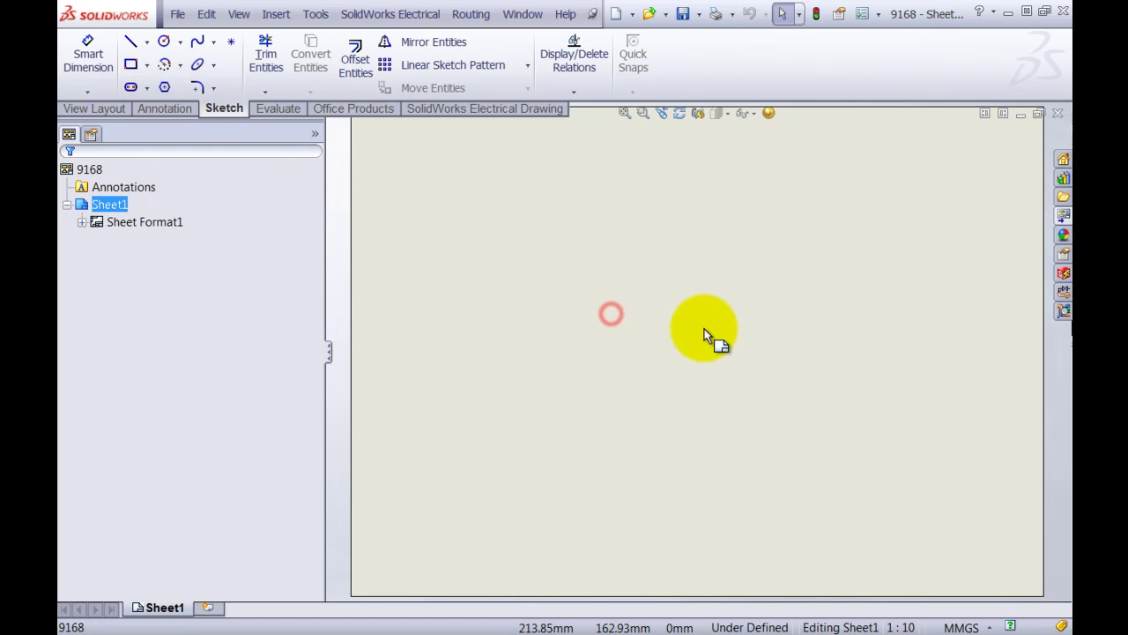
key("f")
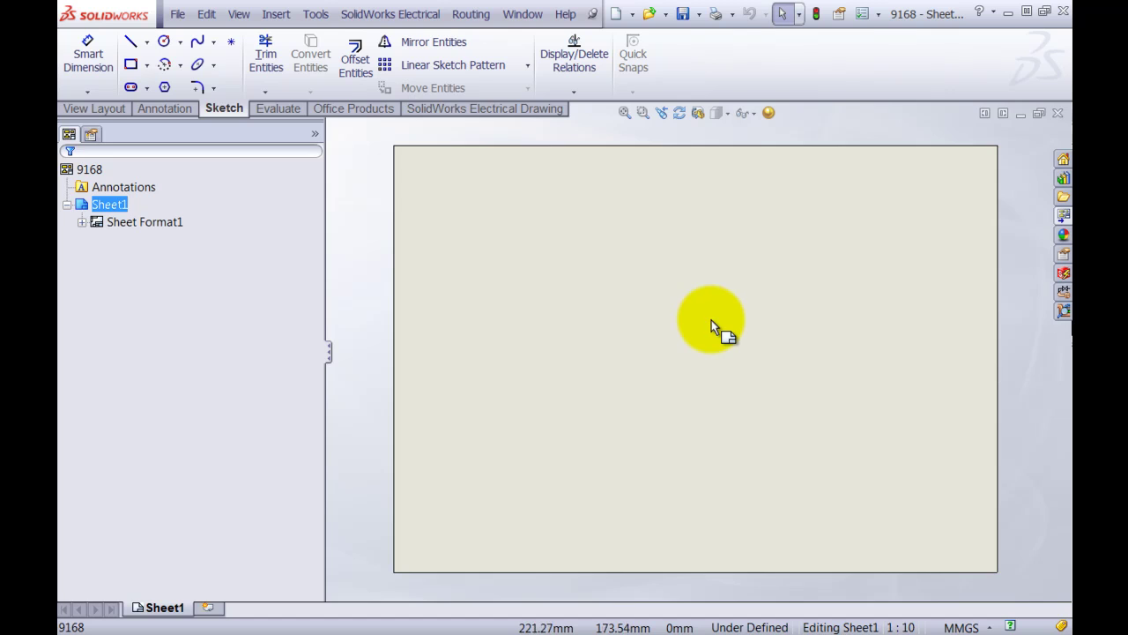
Step: Place the *Front view of the enclosure at the sheet's top centre with no projected views
left_click(1064, 216)
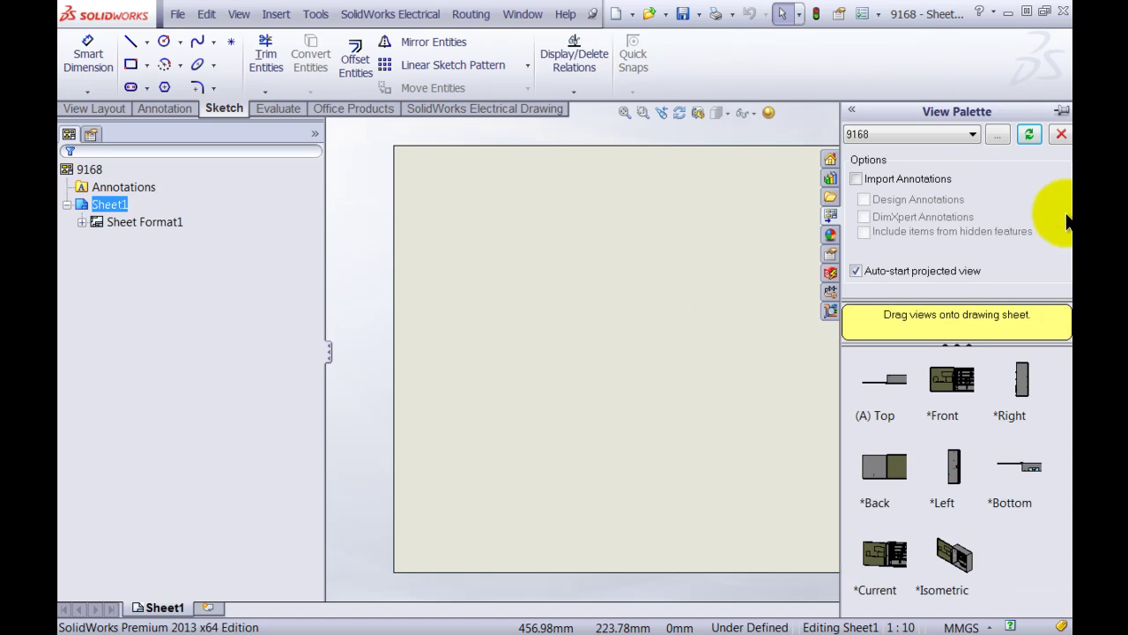
left_click(952, 379)
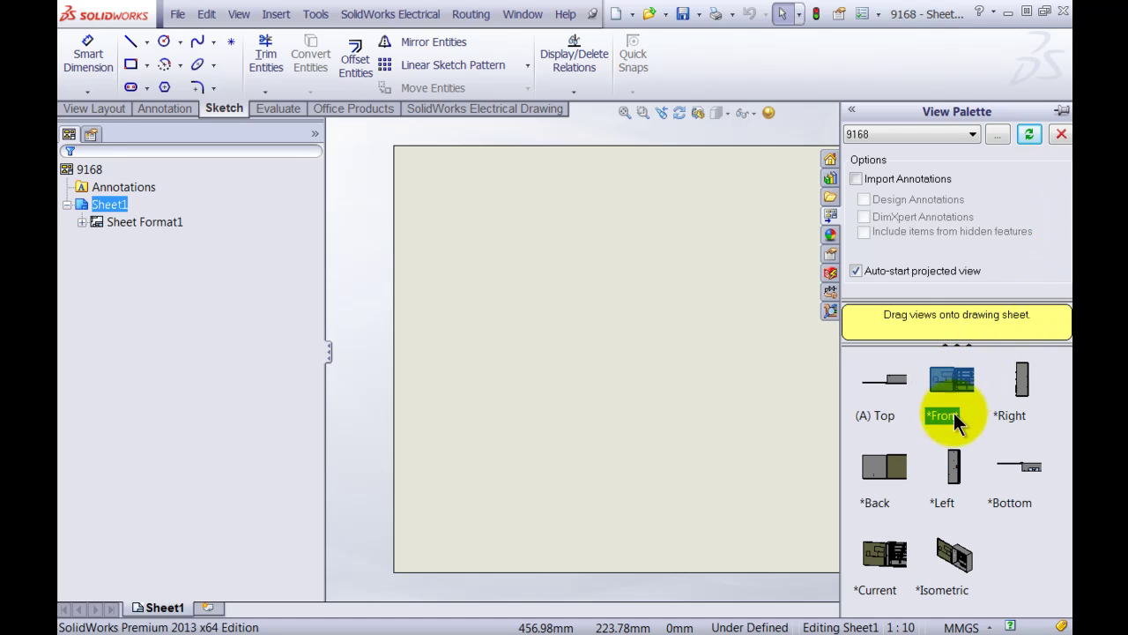
mouse_move(952, 379)
left_mouse_down()
mouse_move(731, 373)
mouse_move(680, 324)
mouse_move(695, 264)
left_mouse_up()
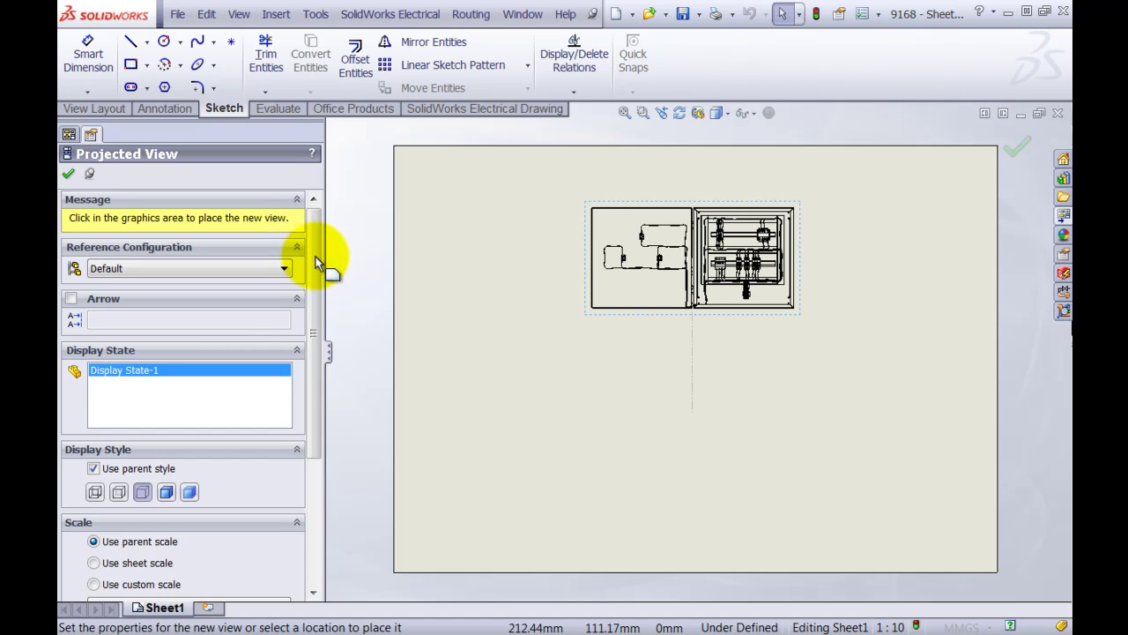
key("Escape")
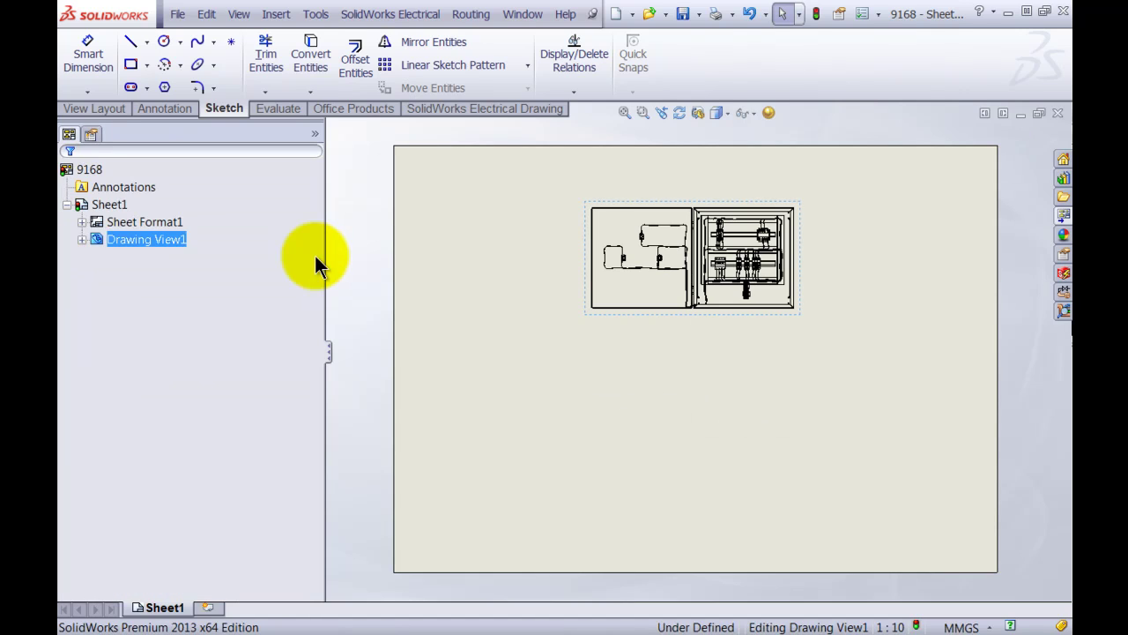
Step: Give Drawing View1 a user-defined custom scale of 1:8
left_click(763, 313)
left_click_drag(314, 235, 314, 370)
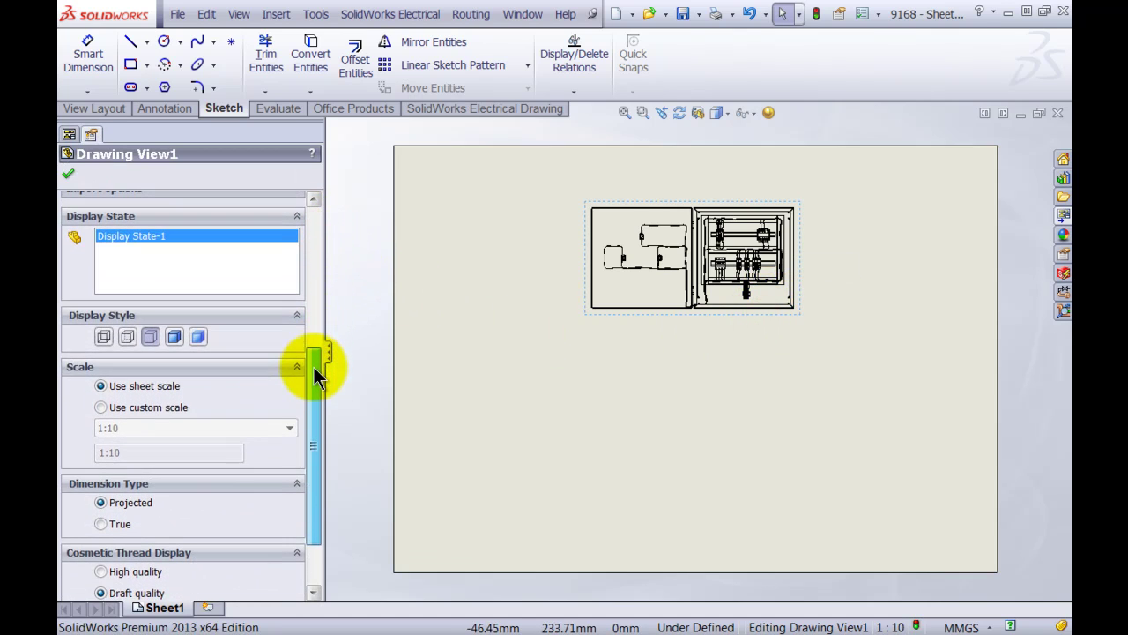
left_click(172, 408)
left_click(219, 425)
left_click(220, 426)
left_click(220, 426)
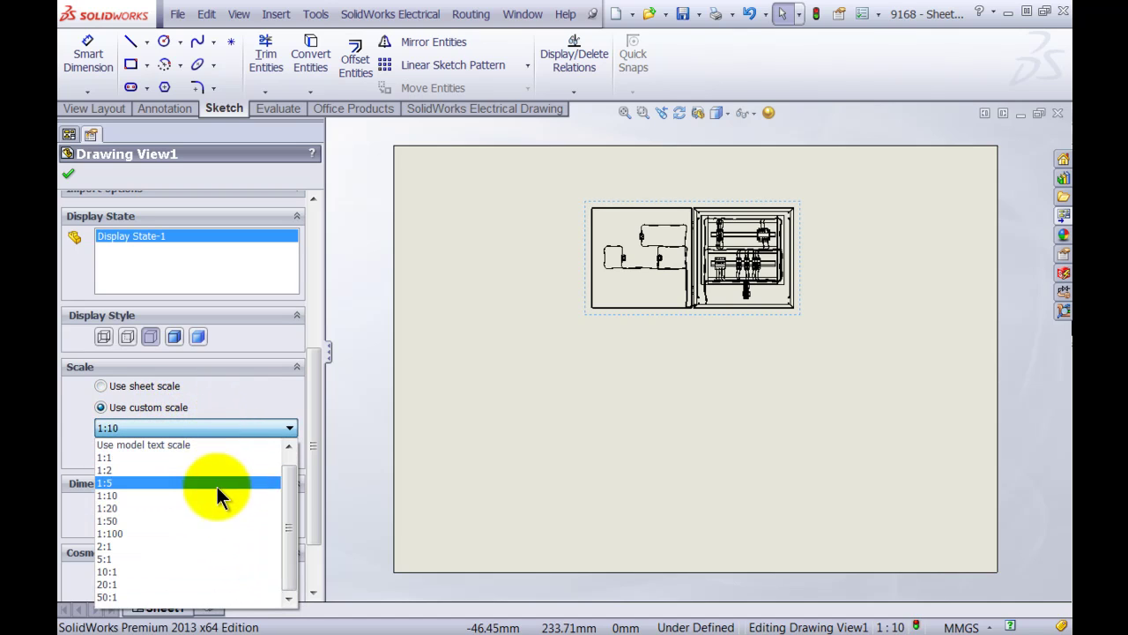
left_click_drag(290, 516, 258, 449)
left_click(164, 453)
key("BackSpace")
key("BackSpace")
type("8")
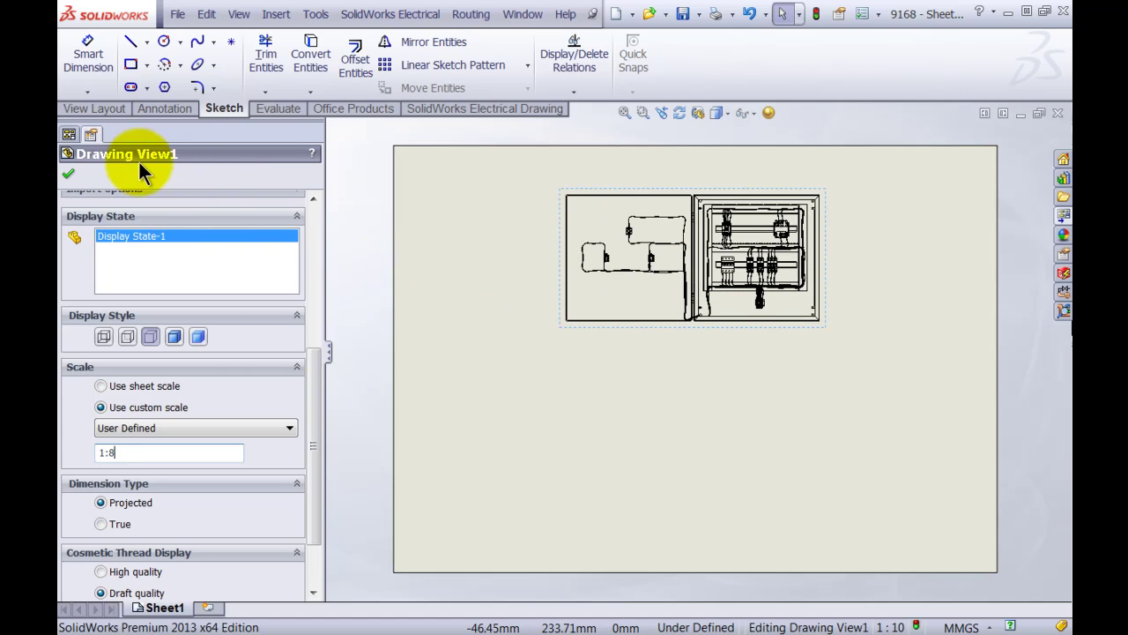
Step: Apply the 1:8 scale, then hide the five EWA wires from Phase 1 to 24V Control
left_click(69, 173)
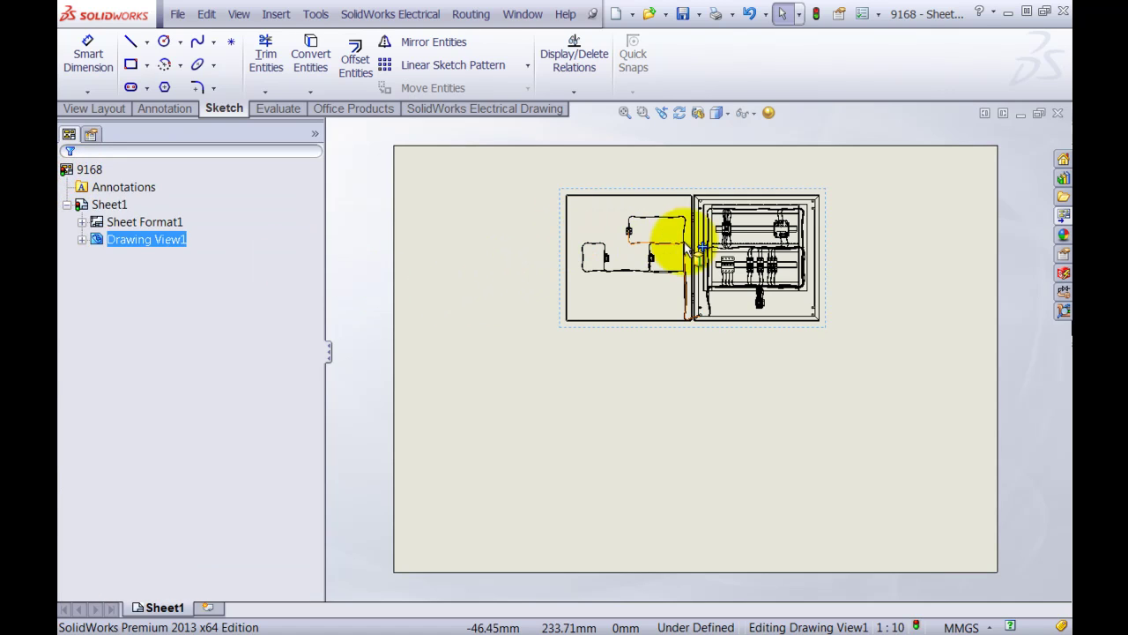
left_click(82, 240)
left_click(97, 257)
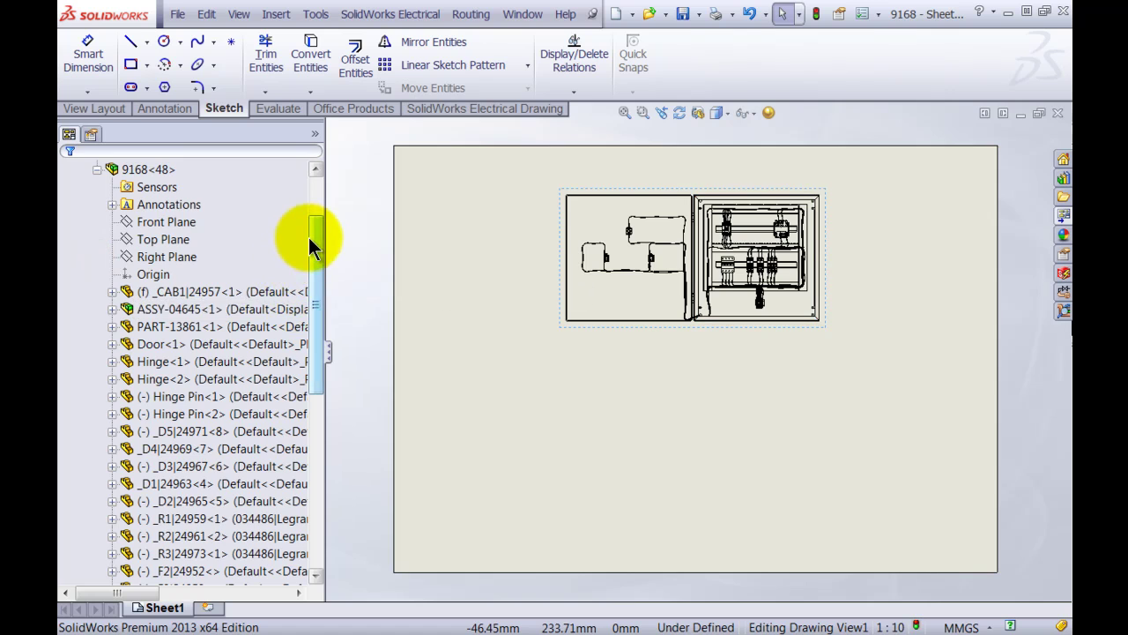
left_click_drag(315, 244, 332, 428)
left_click(244, 449)
left_click(233, 517, "shift")
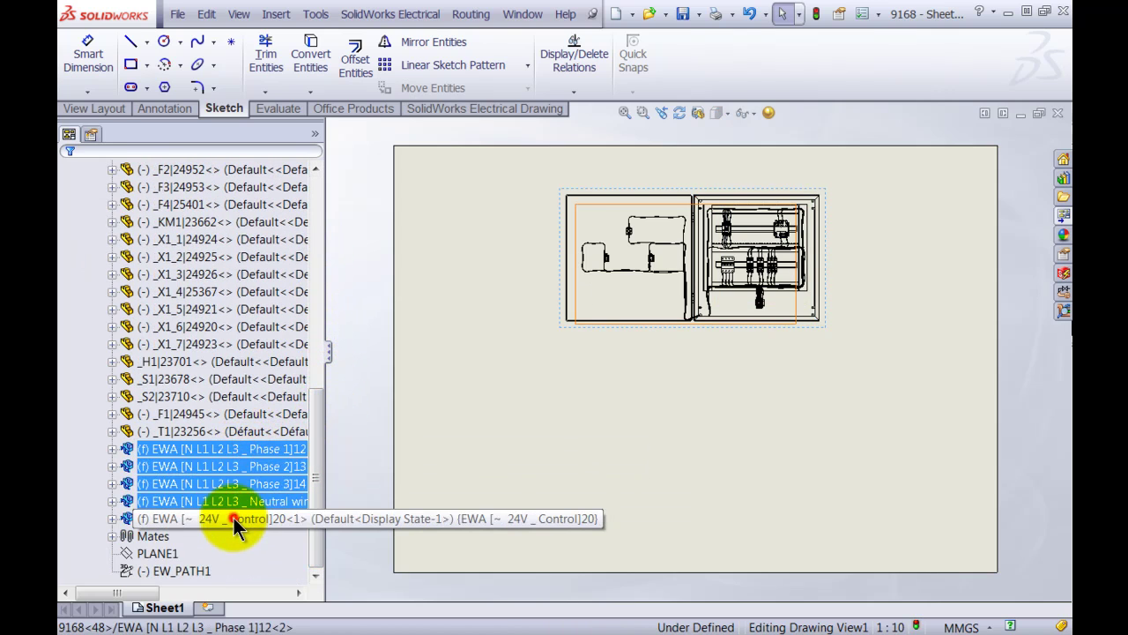
right_click(234, 518)
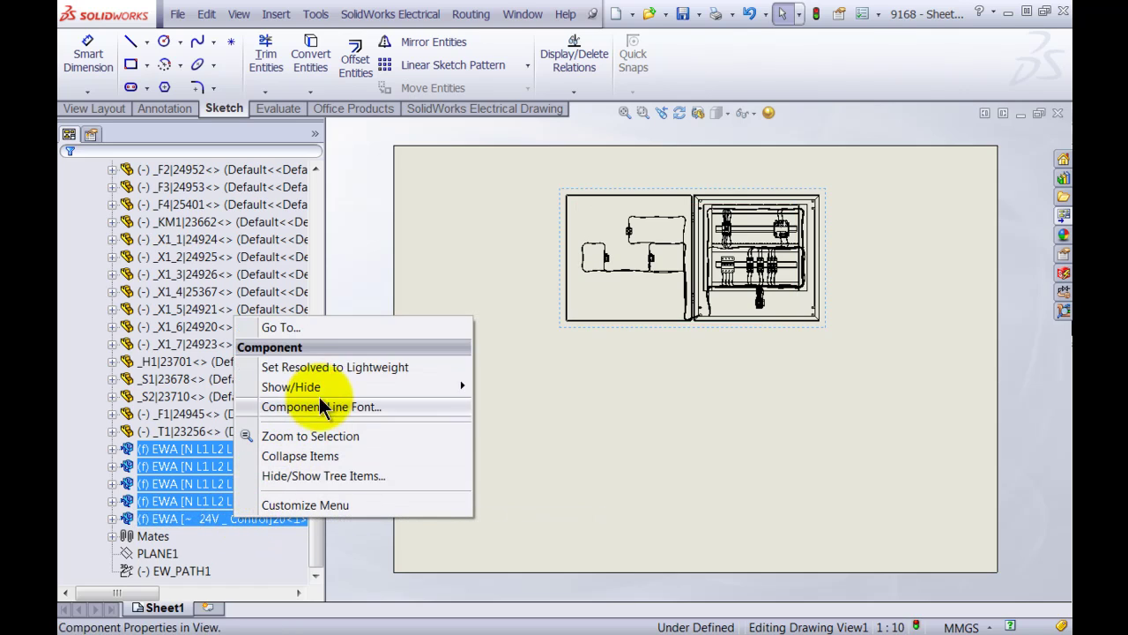
left_click(308, 388)
left_click(497, 395)
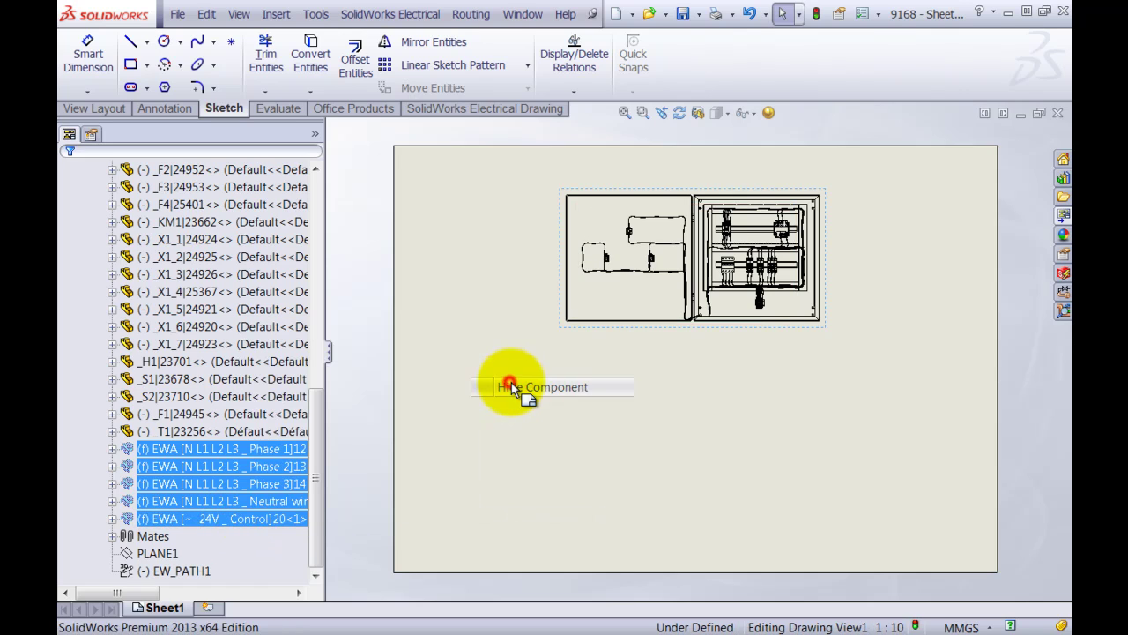
Step: Return to the sheet, check the unwired enclosure view, and collapse the component list
left_click(804, 378)
scroll(753, 238, "down", 3)
scroll(749, 245, "down", 2)
scroll(616, 320, "down", 3)
scroll(711, 314, "up", 1)
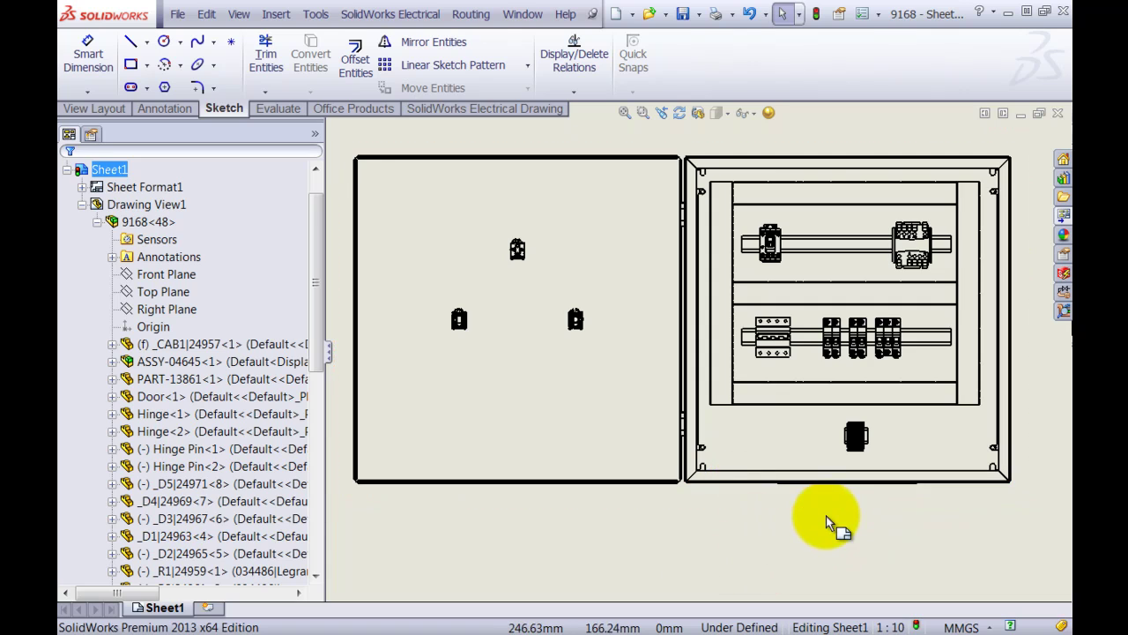
scroll(825, 515, "up", 1)
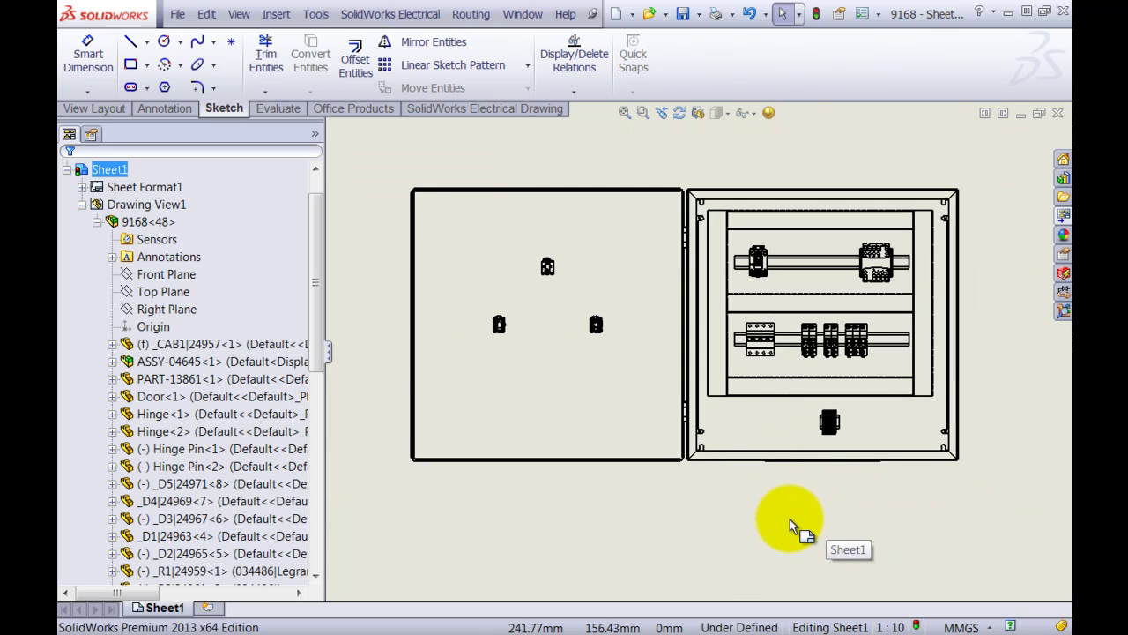
left_click(83, 204)
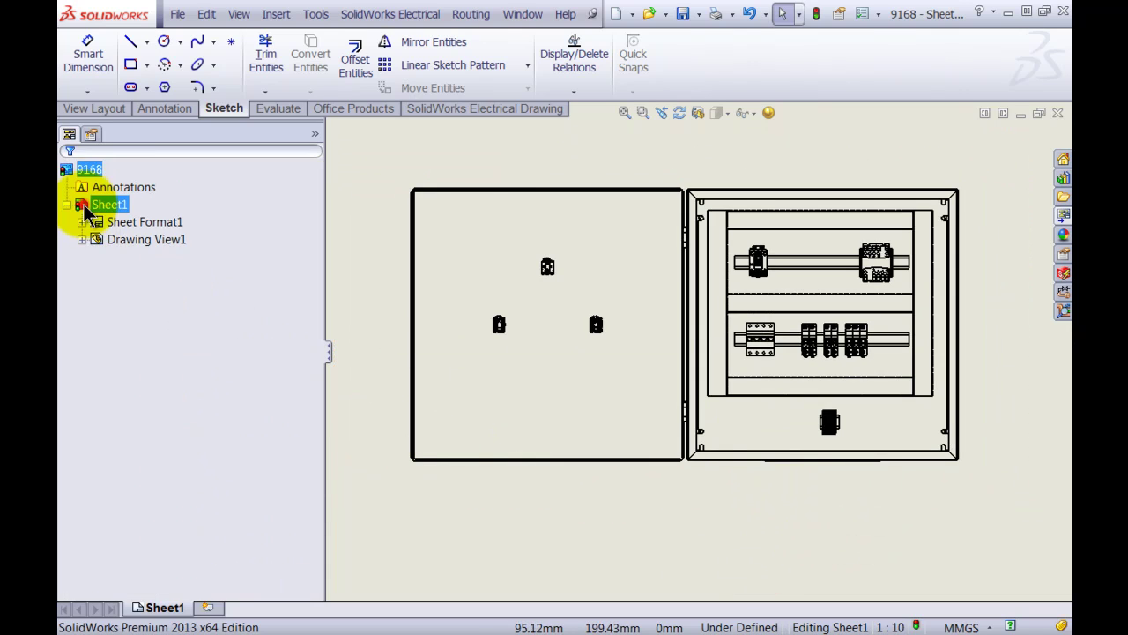
Step: Create component marks on the enclosure view, such as CAB1, KM1, T1, F1–F4, S1 and S2
left_click(445, 105)
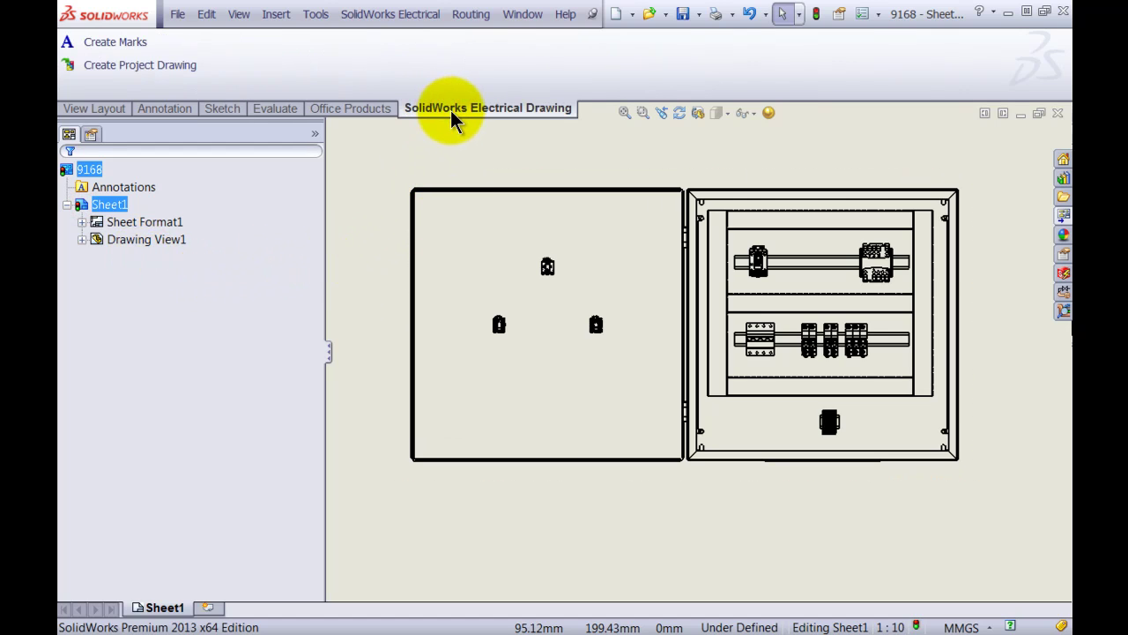
left_click(141, 49)
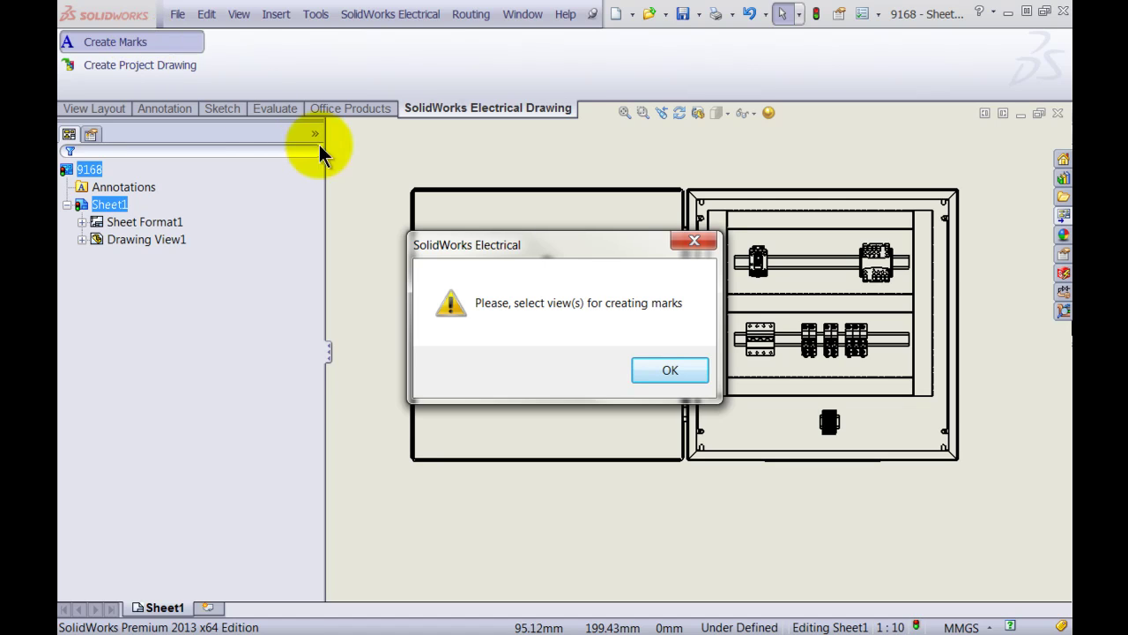
left_click(646, 362)
left_click(633, 386)
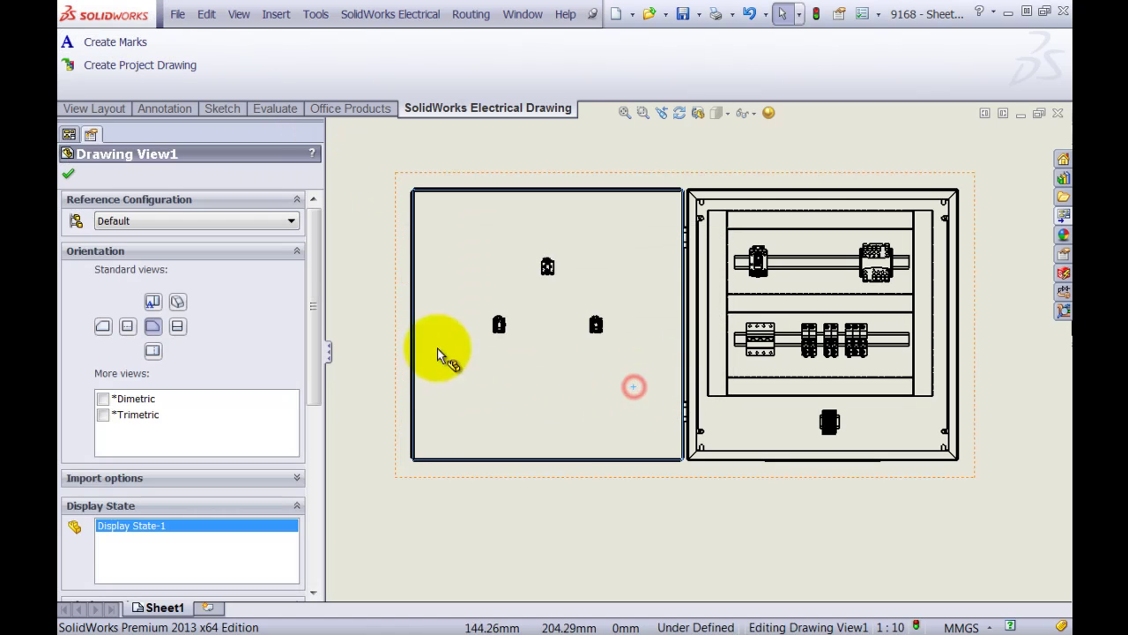
left_click(141, 44)
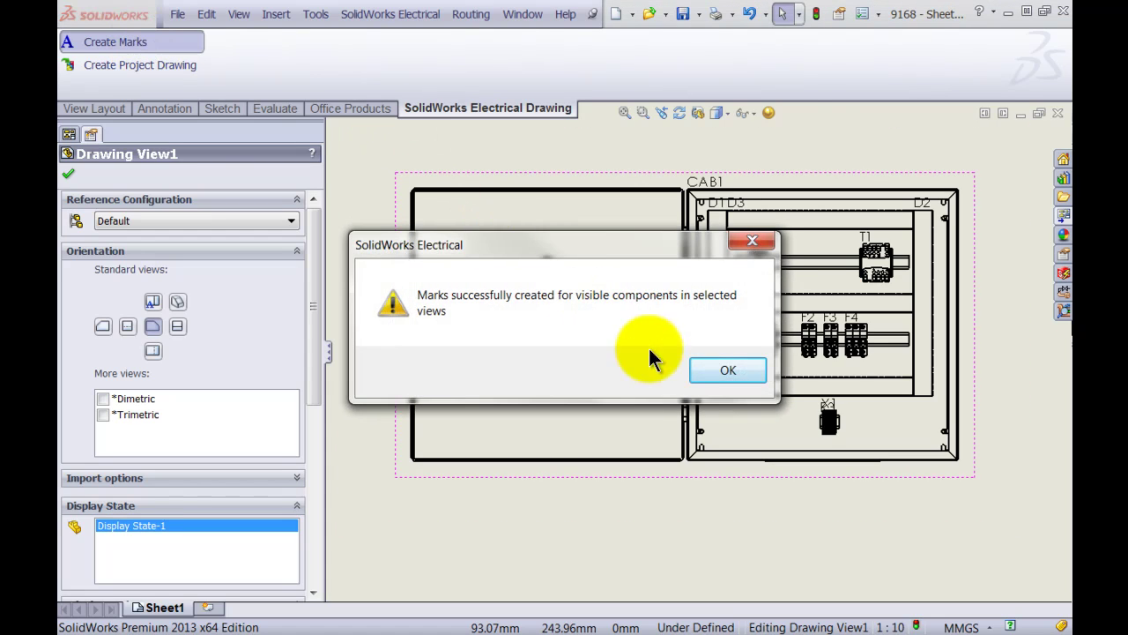
left_click(728, 370)
scroll(800, 317, "down", 6)
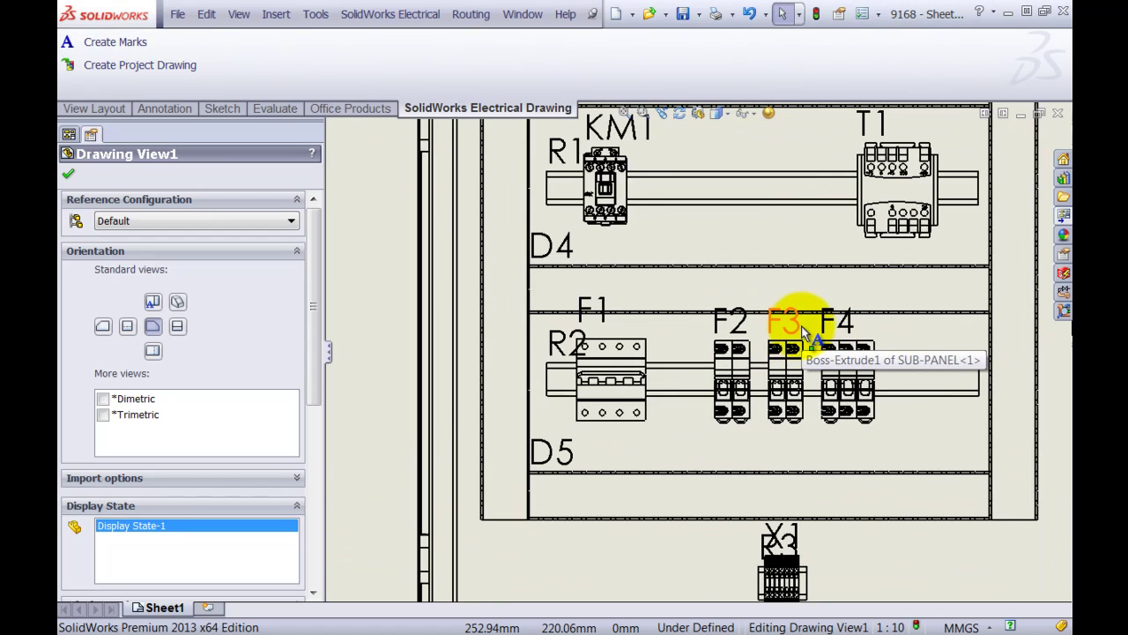
scroll(800, 328, "down", 2)
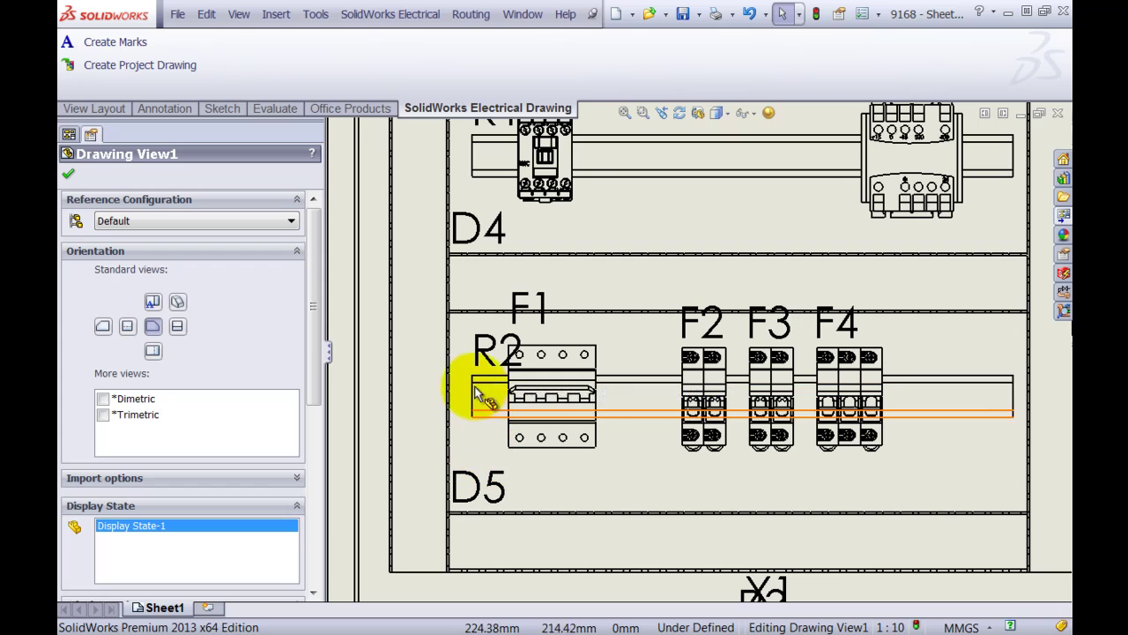
Step: Delete the rail and duct marks R2, D5, D4, R1, D1 and D2
left_click(480, 353)
key("Delete")
left_click(479, 480)
key("Delete")
left_click(476, 231)
key("Delete")
key("f")
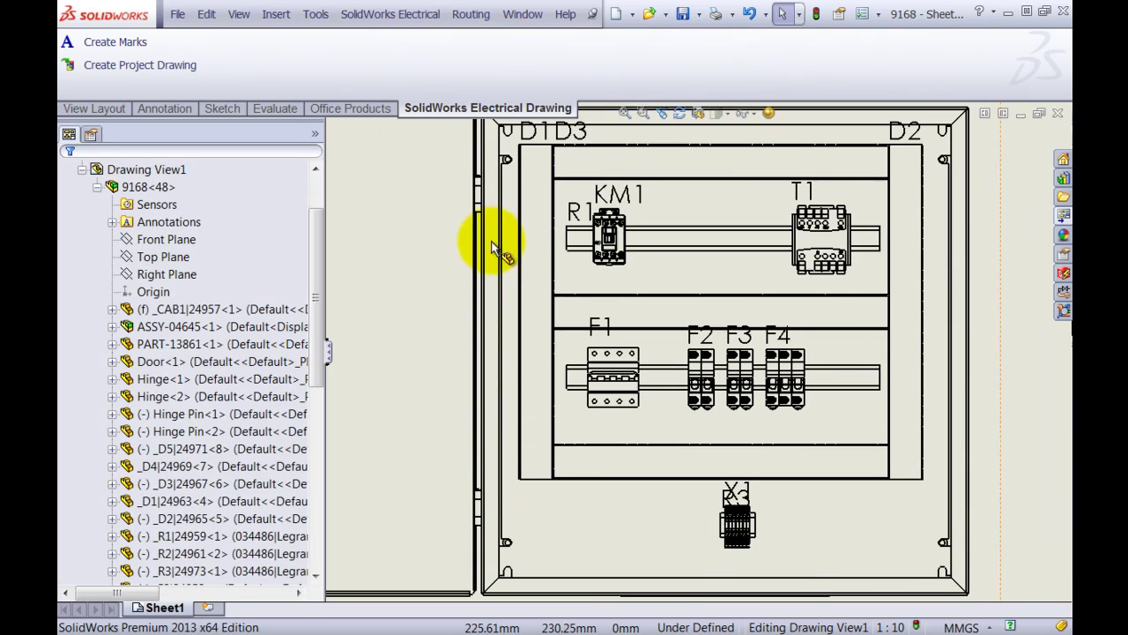
left_click(577, 213)
key("Delete")
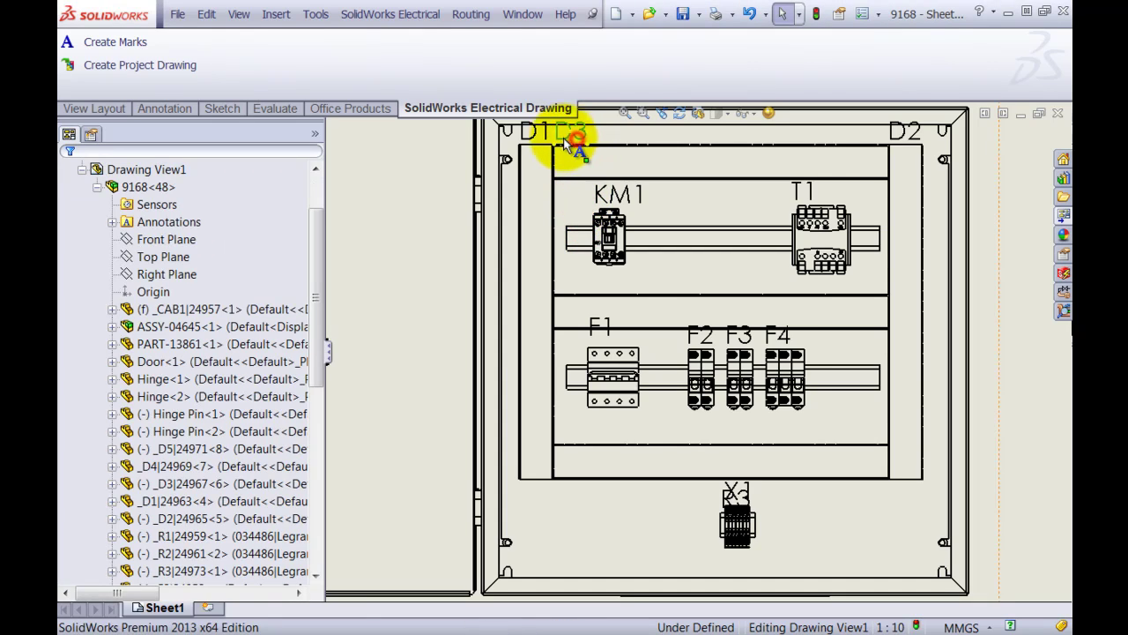
key("Delete")
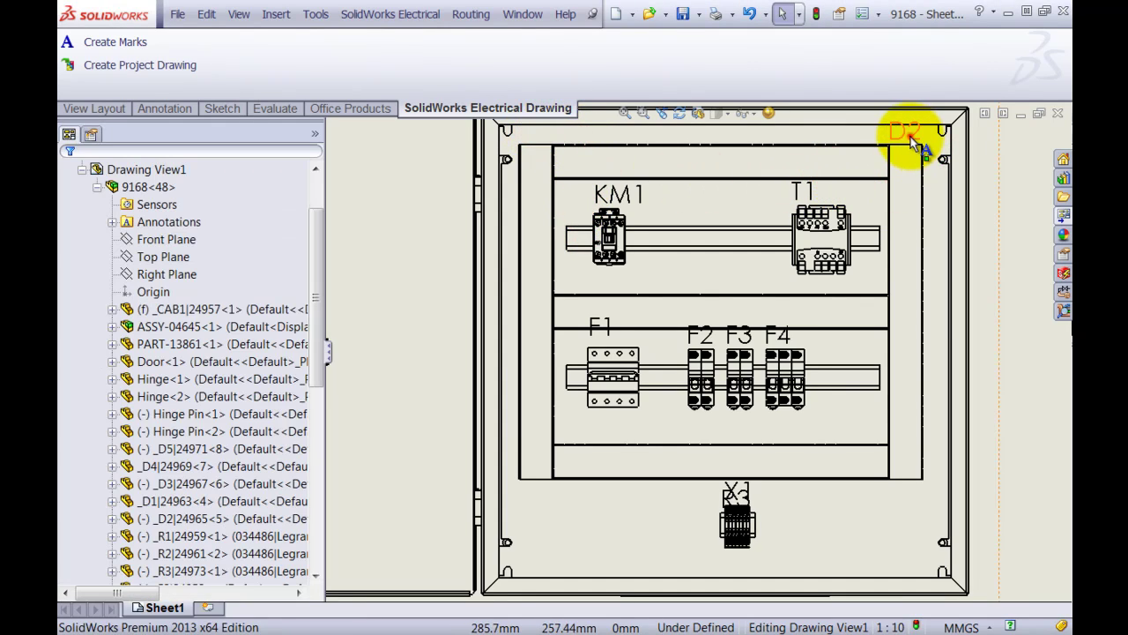
left_click(911, 134)
key("Delete")
Step: Move the X1 mark off the overlapping mark and select the enclosure view
scroll(741, 510, "down", 3)
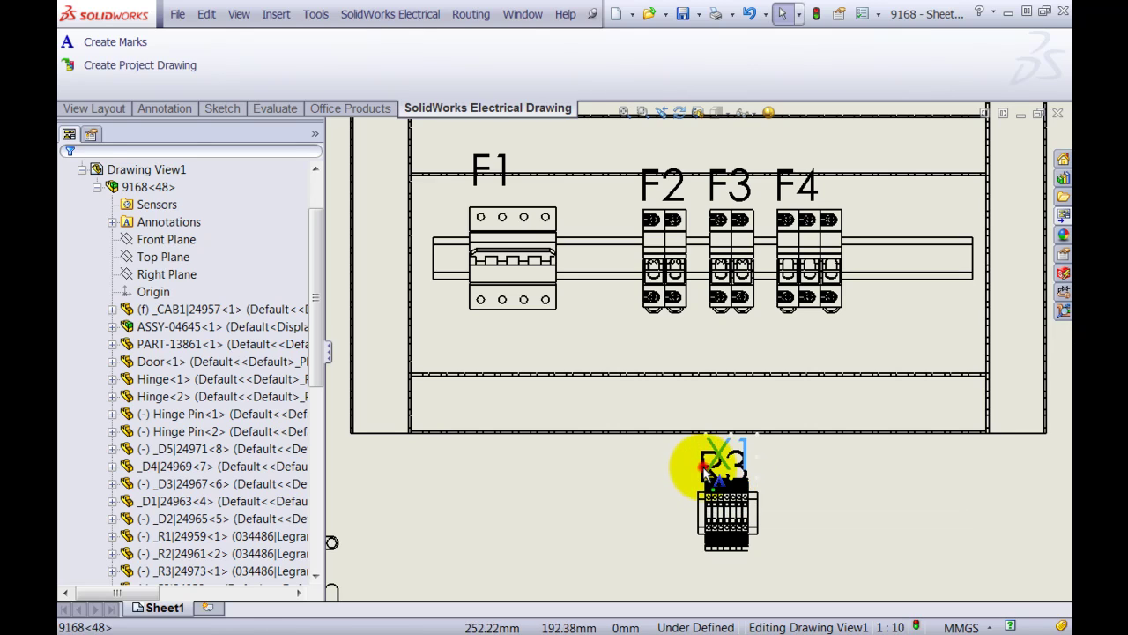
mouse_move(718, 463)
left_mouse_down()
mouse_move(780, 459)
mouse_move(727, 455)
left_mouse_up()
left_click(701, 454)
left_click(597, 479)
Step: Nudge the enclosure view slightly down and to the right on the sheet
key("f")
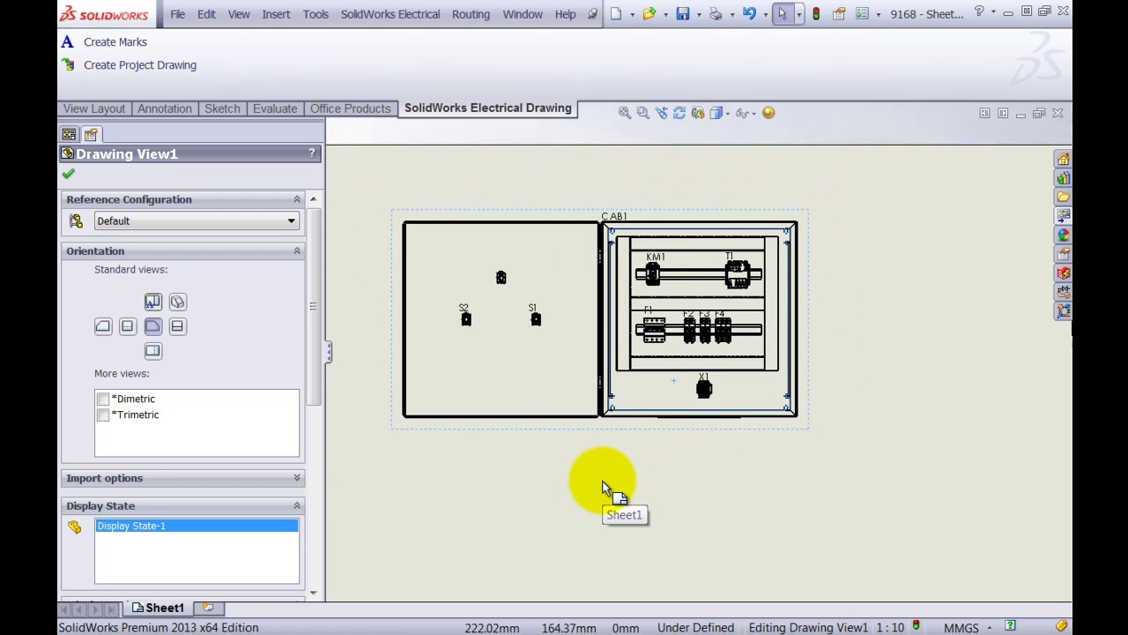
left_click_drag(628, 425, 632, 438)
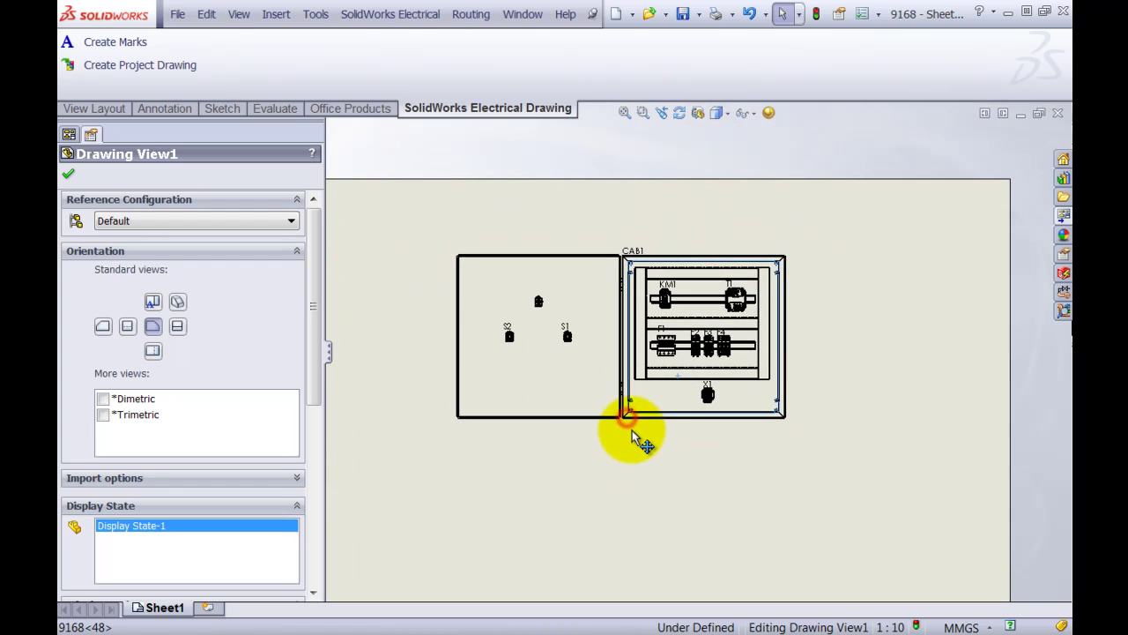
left_click(625, 459)
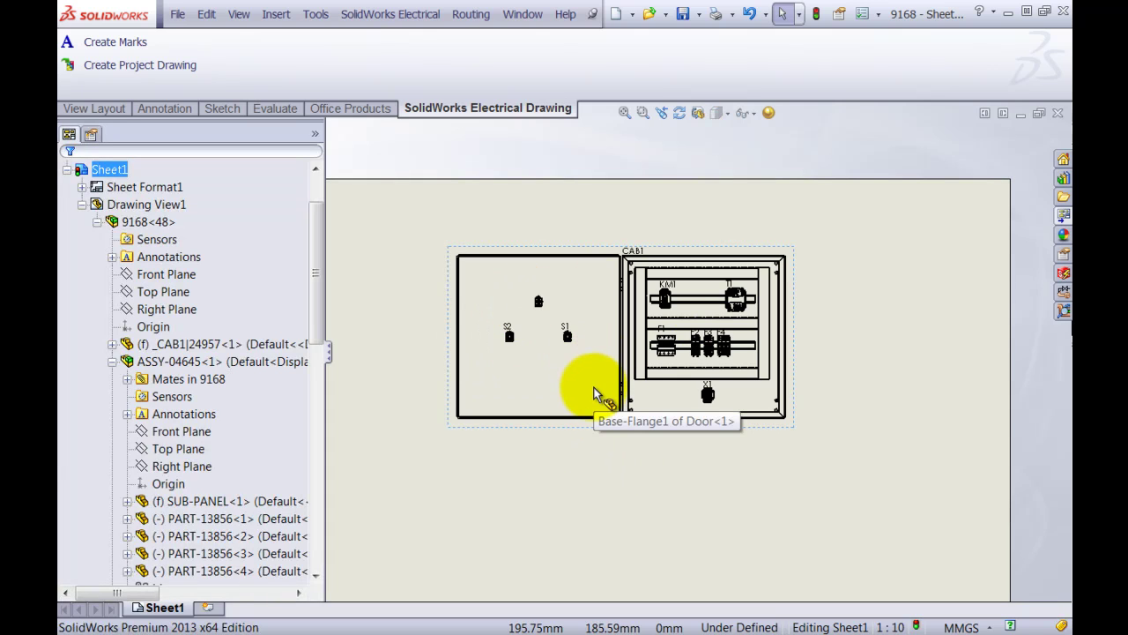
Step: Insert a parts-only bill of materials for the enclosure view using the bom-standard template
left_click(561, 432)
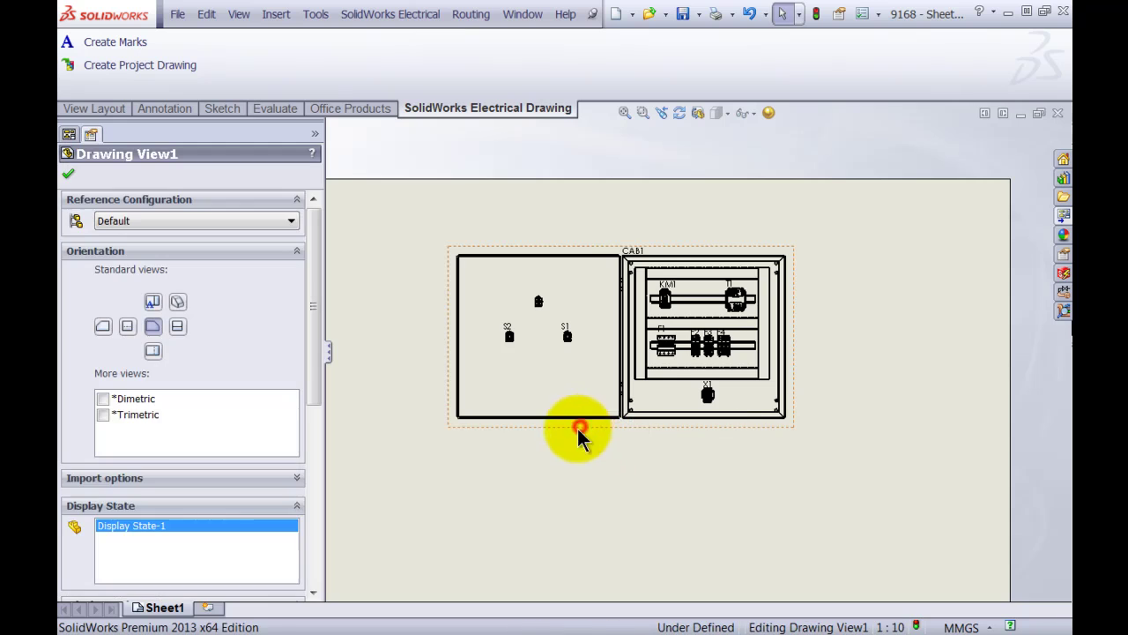
left_click(275, 14)
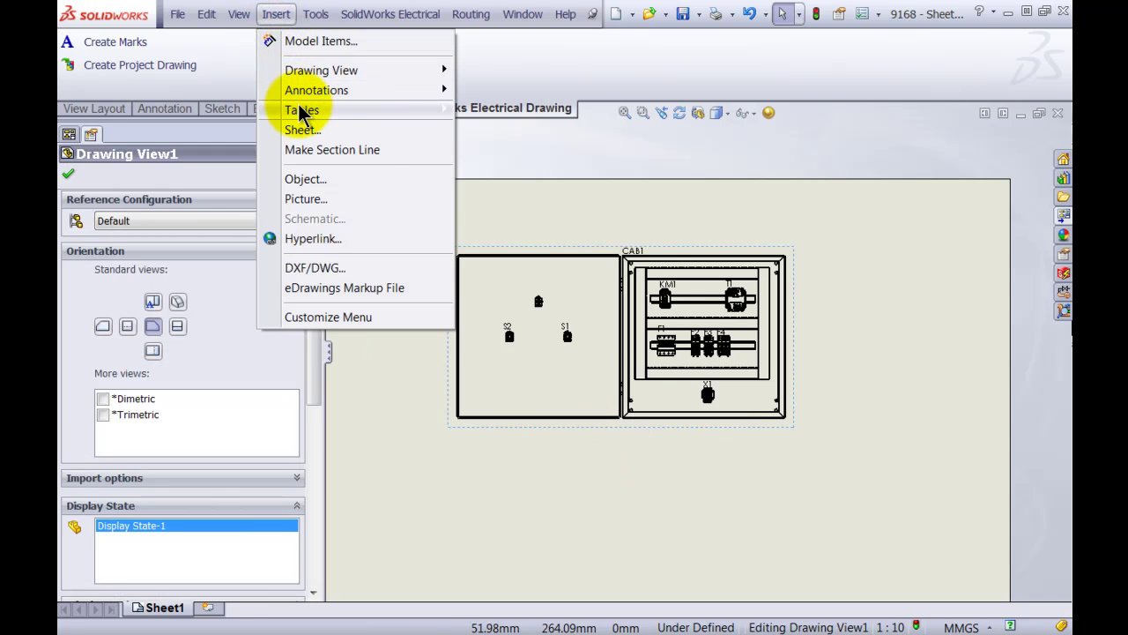
mouse_move(300, 111)
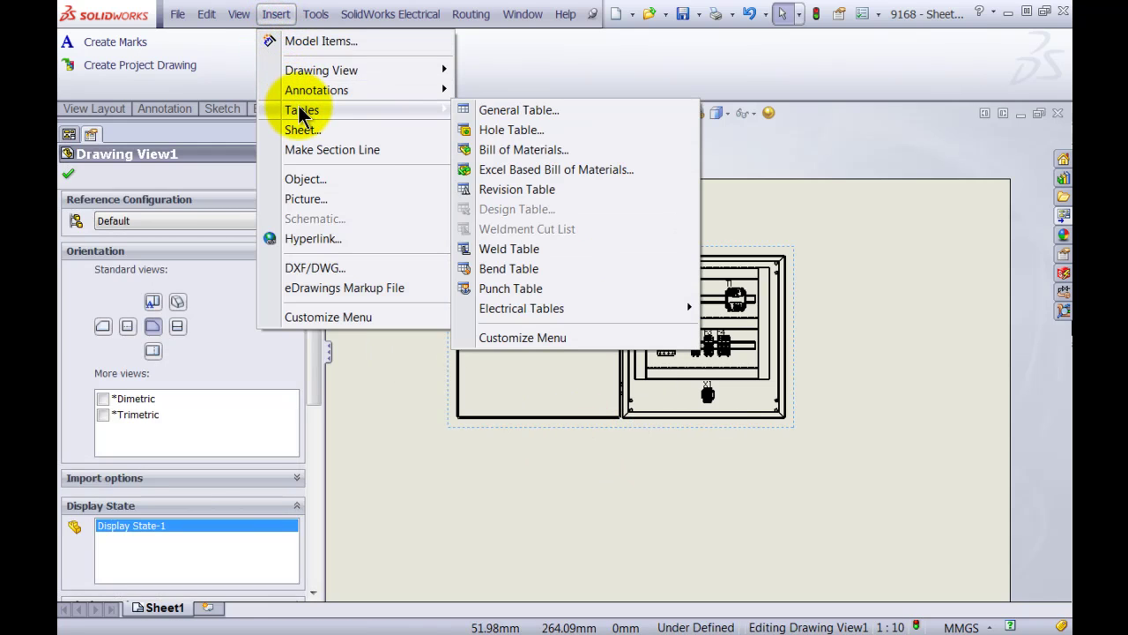
left_click(520, 150)
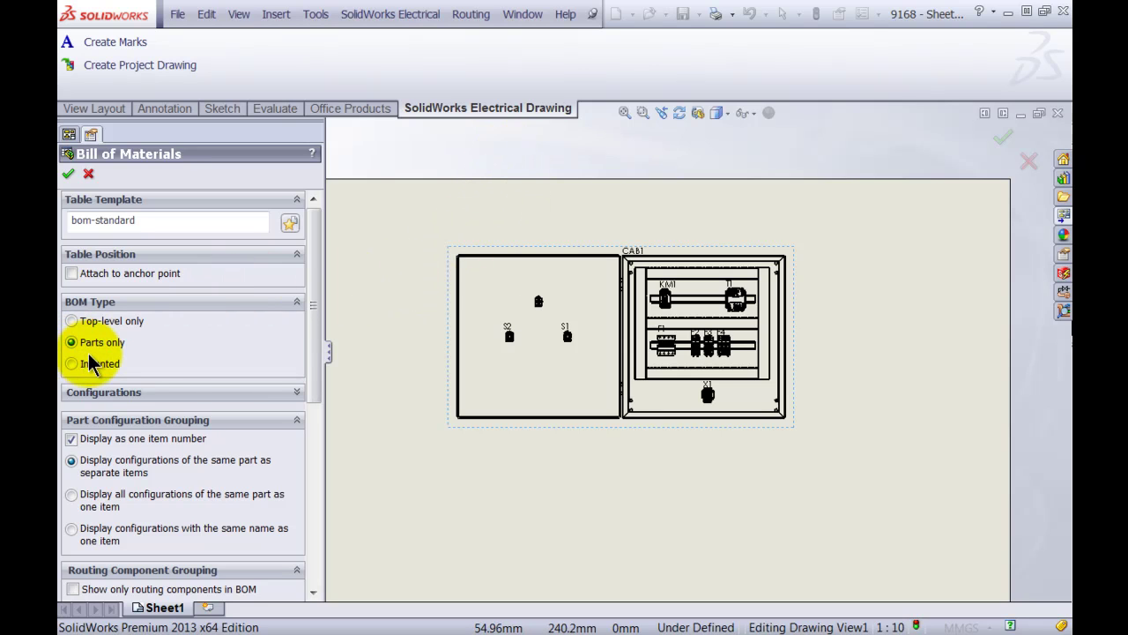
scroll(312, 323, "down", 2)
scroll(309, 291, "up", 2)
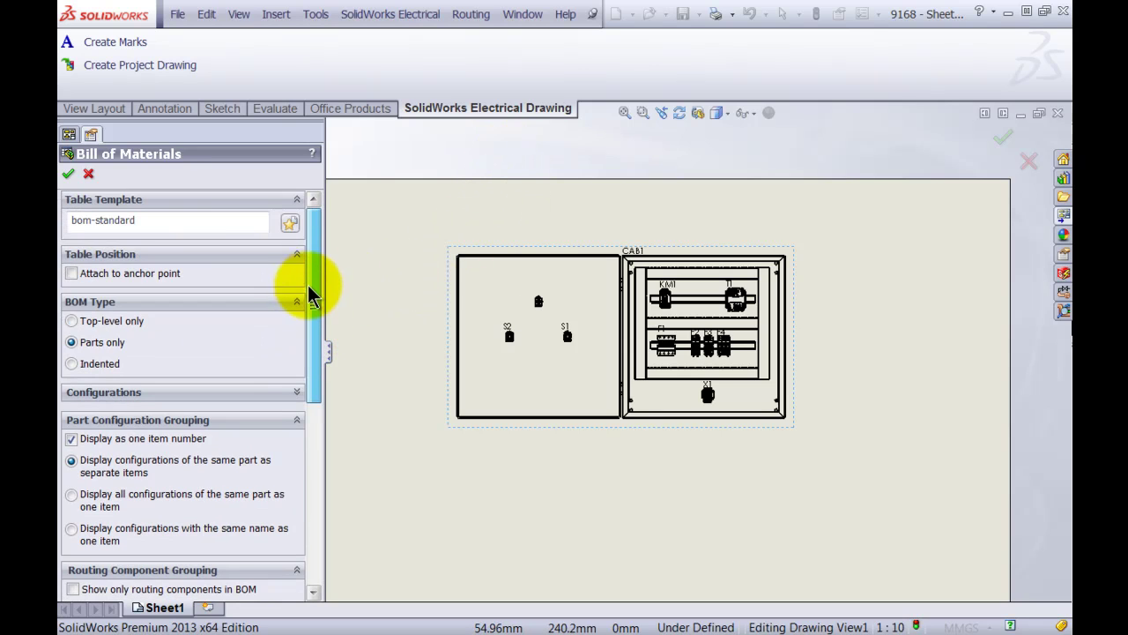
left_click(68, 174)
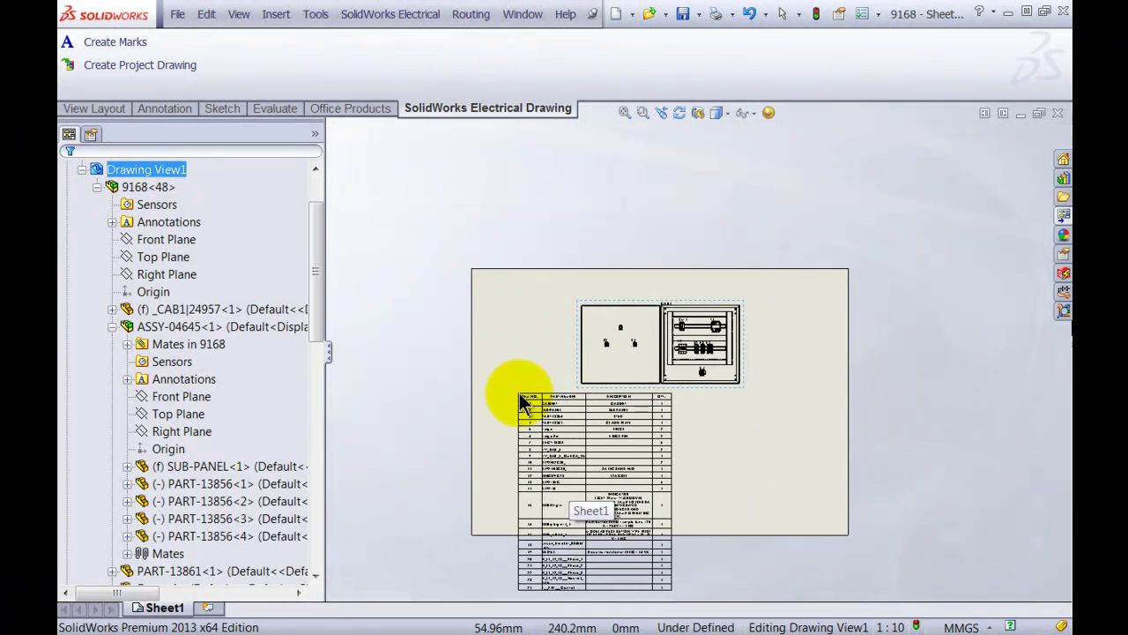
Step: Drop the BOM table below the enclosure view and inspect rows such as EW_RAIL_H
left_click(520, 402)
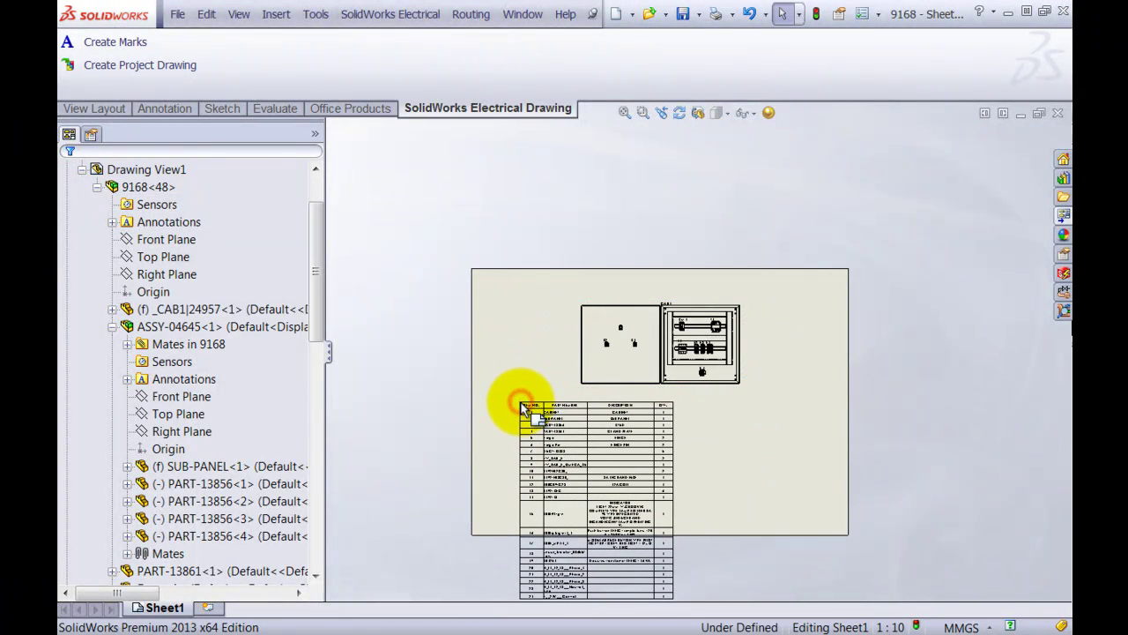
scroll(597, 461, "down", 8)
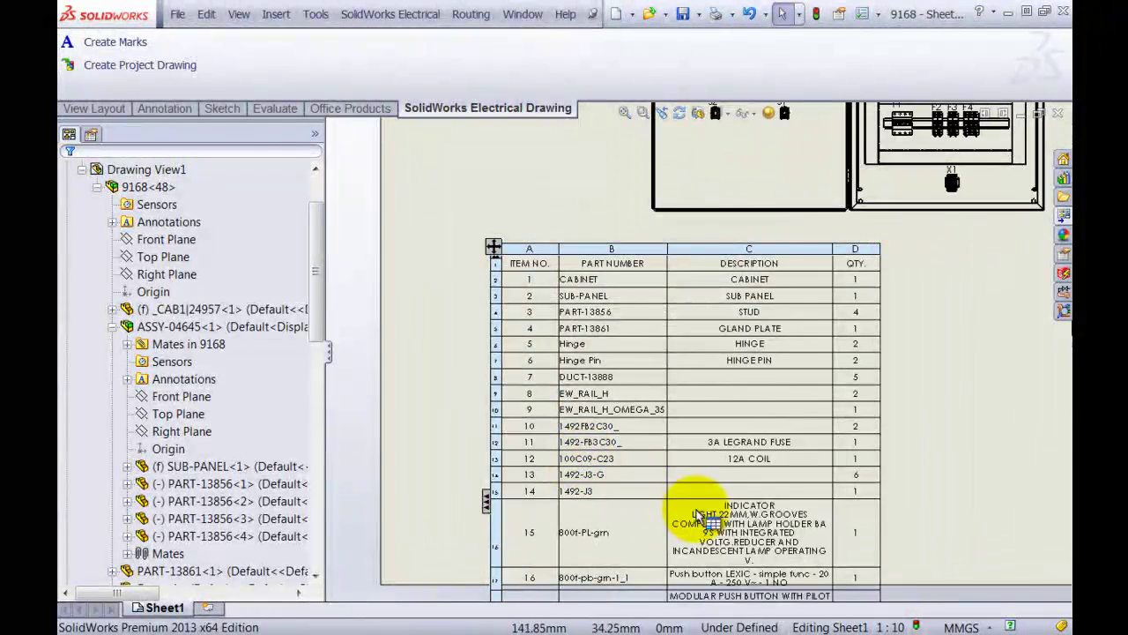
left_click(907, 466)
middle_click_drag(919, 473, 796, 380)
left_click(748, 398)
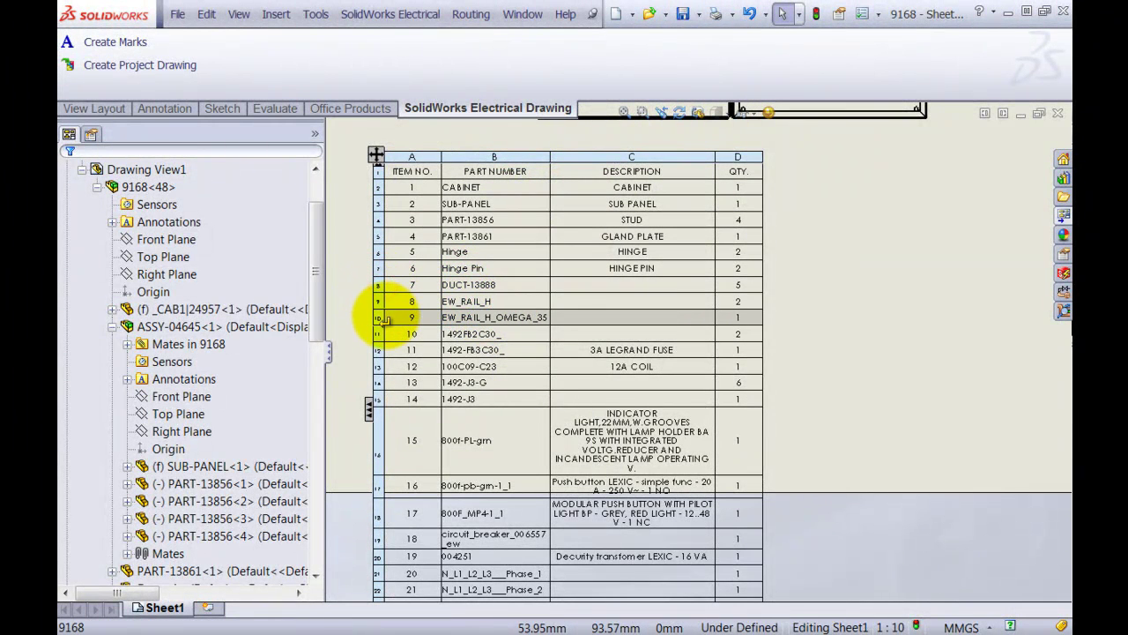
left_click(377, 285)
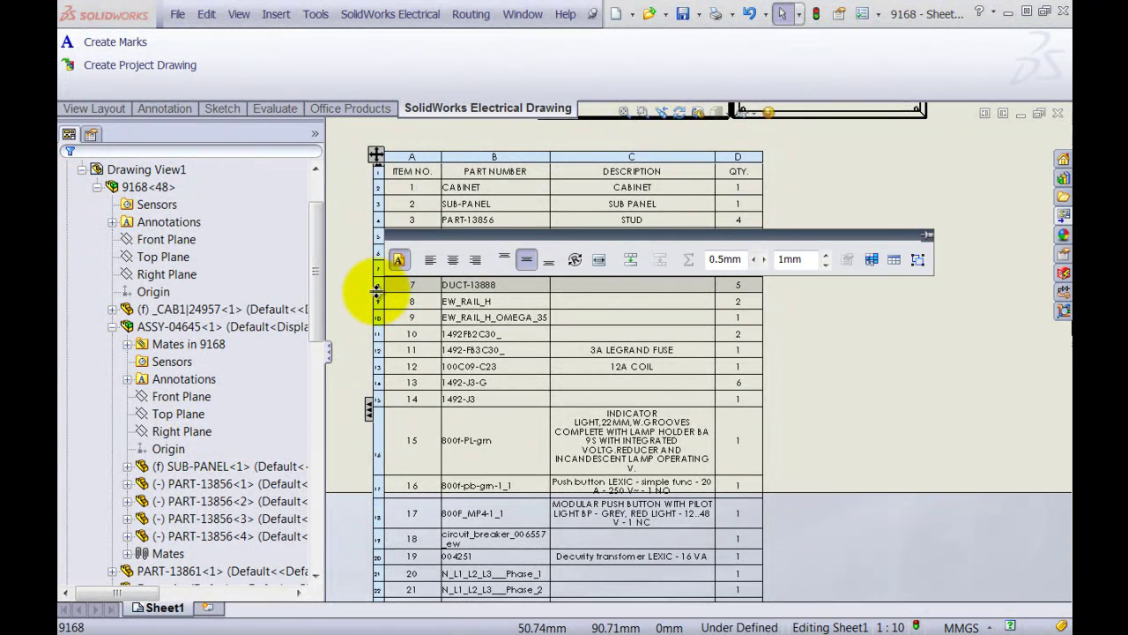
left_click(361, 299)
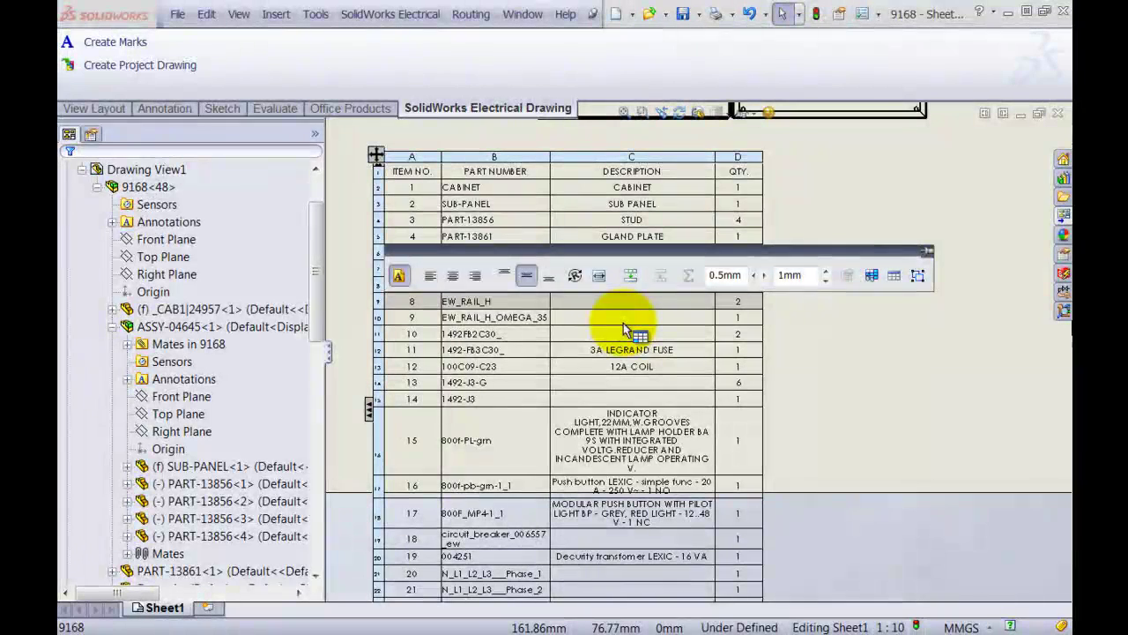
left_click(905, 391)
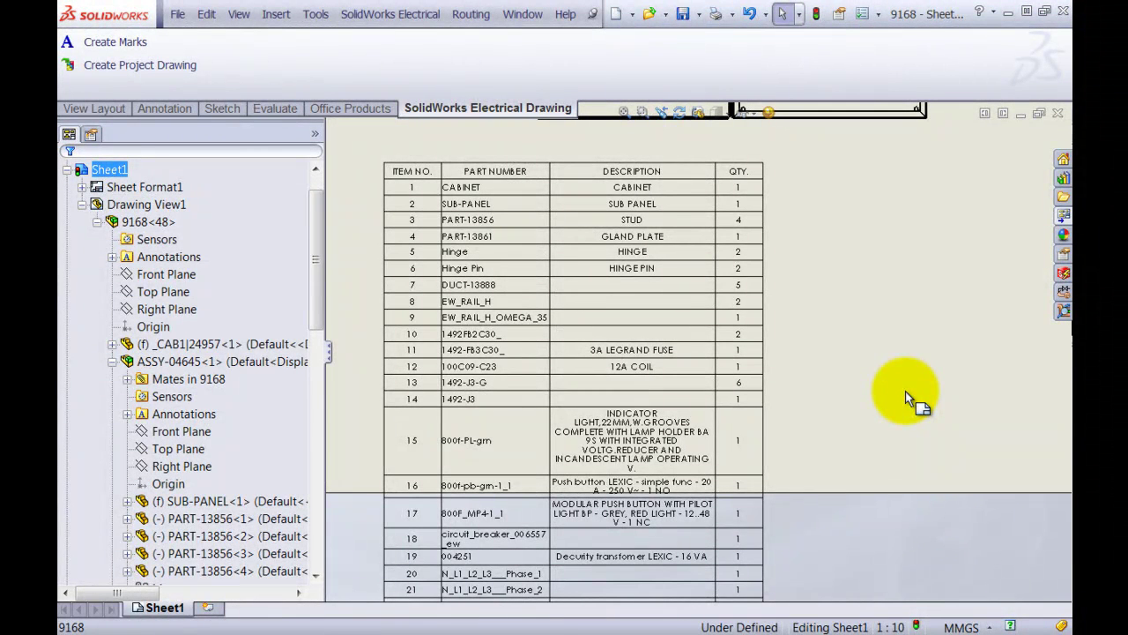
Step: Split the BOM below row 14 and place items 15–24 to the right
right_click(371, 403)
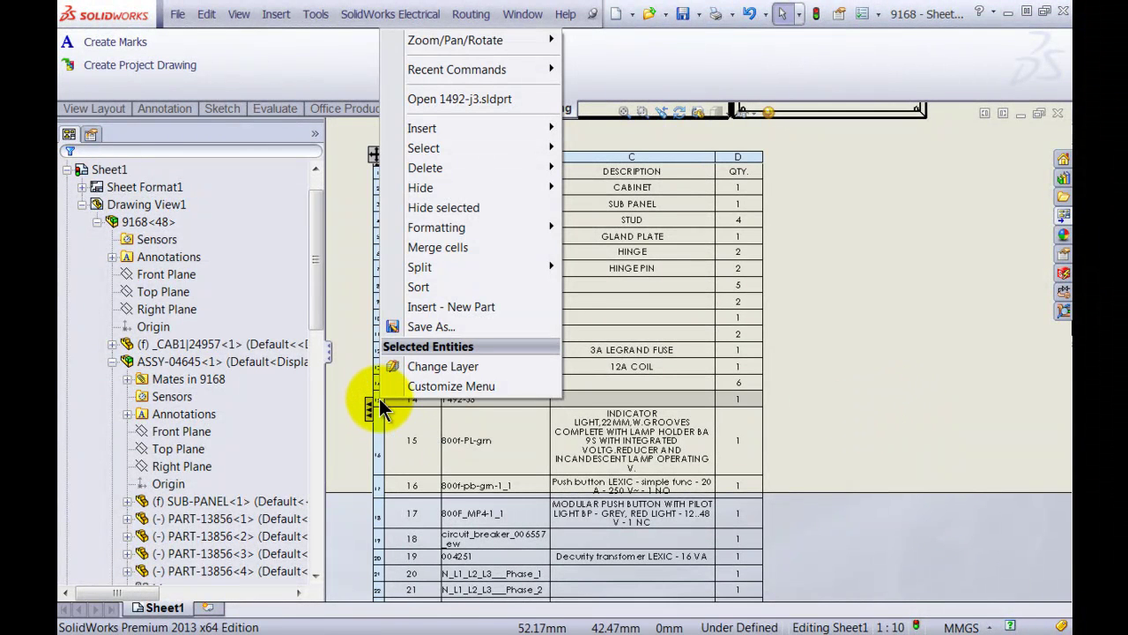
left_click(438, 266)
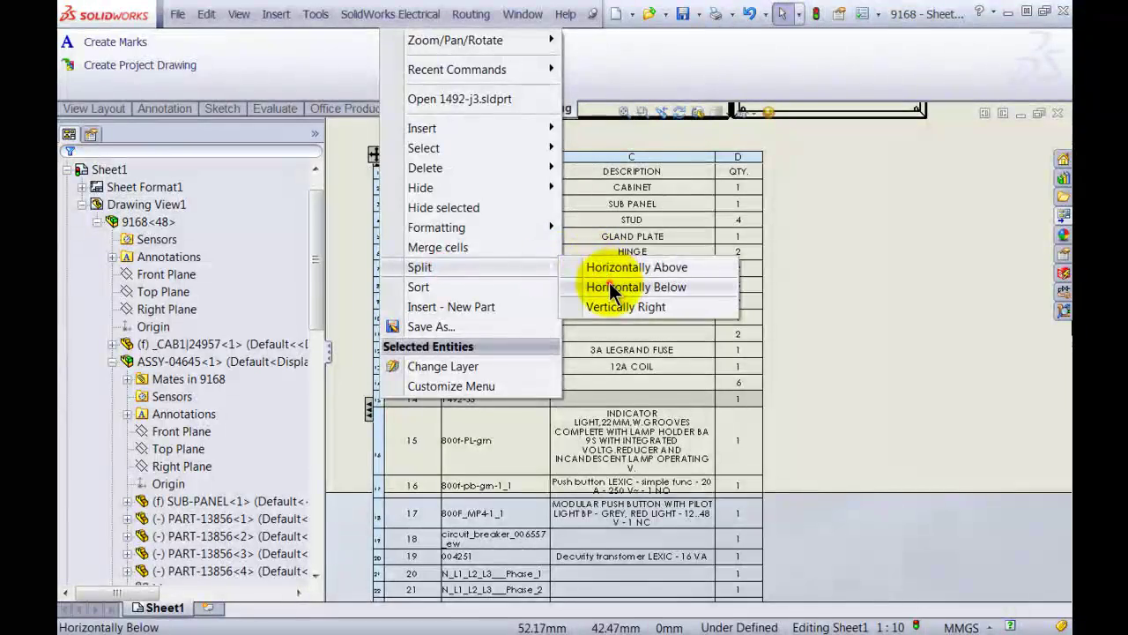
left_click(617, 286)
mouse_move(377, 422)
left_mouse_down()
mouse_move(521, 426)
mouse_move(829, 208)
mouse_move(785, 156)
mouse_move(764, 159)
left_mouse_up()
scroll(793, 388, "up", 5)
left_click(872, 219)
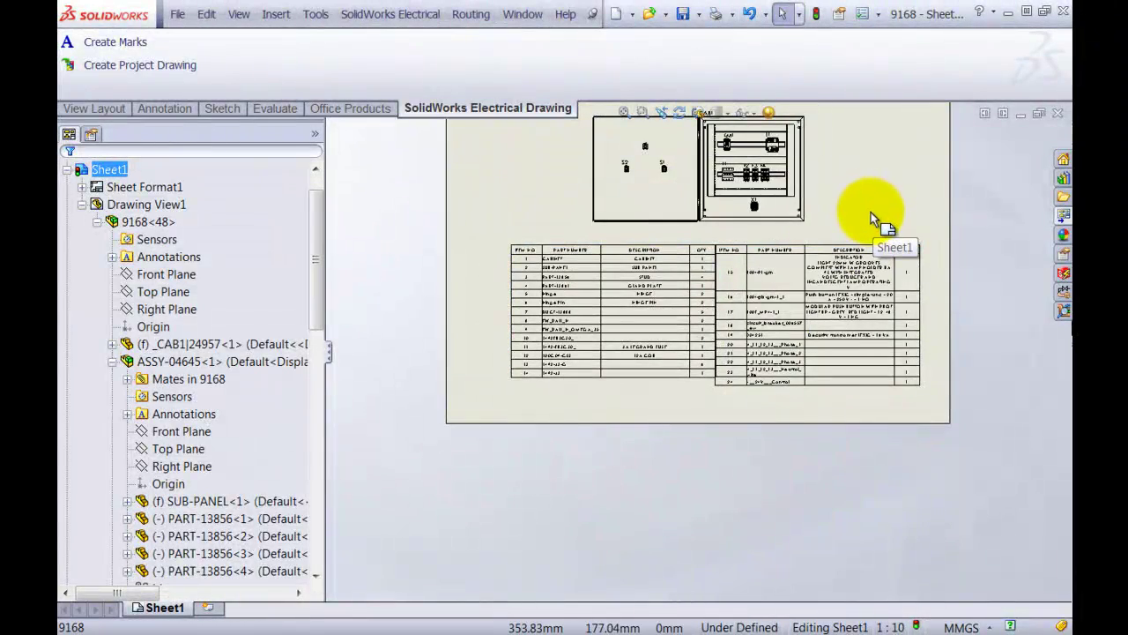
Step: Select the wire rows 20 to 24 in the split bill of materials
scroll(829, 379, "down", 5)
scroll(809, 353, "down", 2)
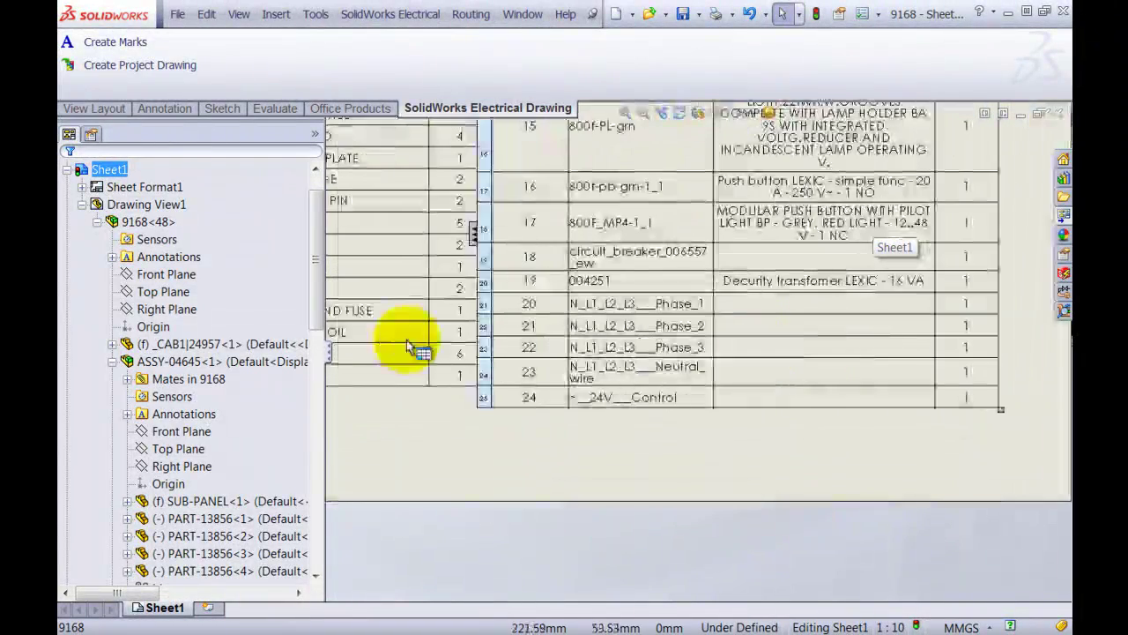
left_click(496, 304)
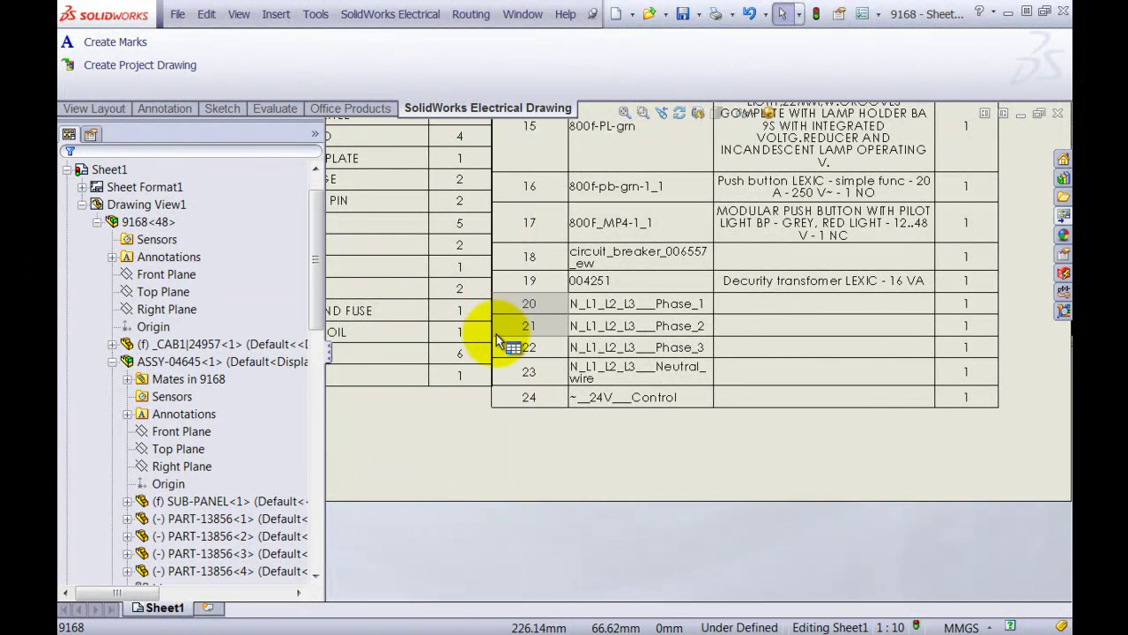
left_click(480, 302)
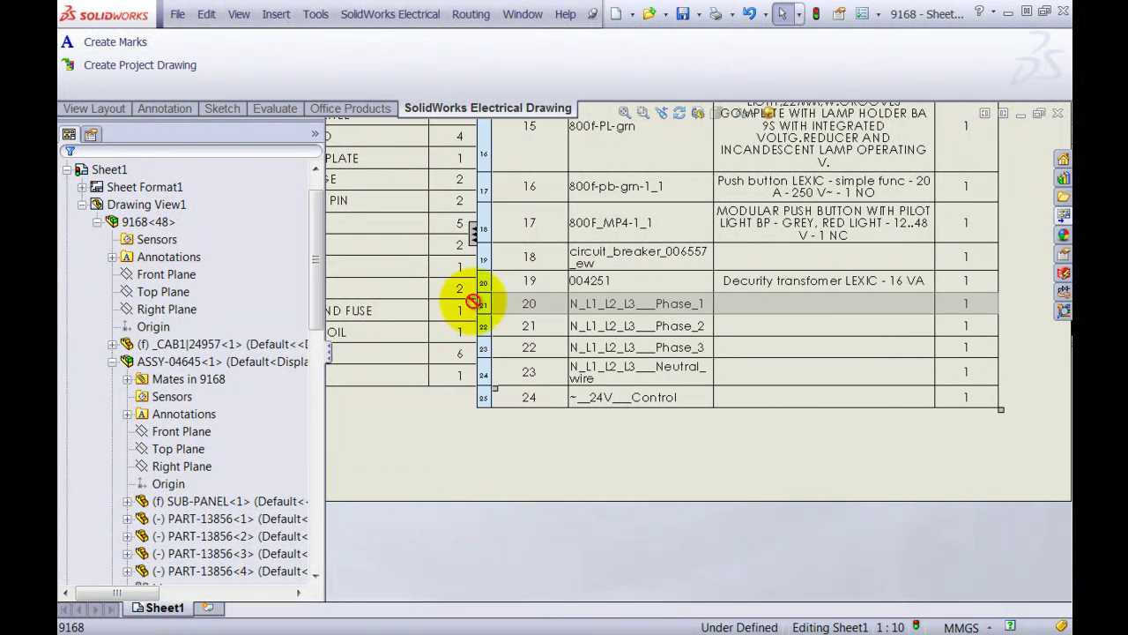
left_click(481, 303)
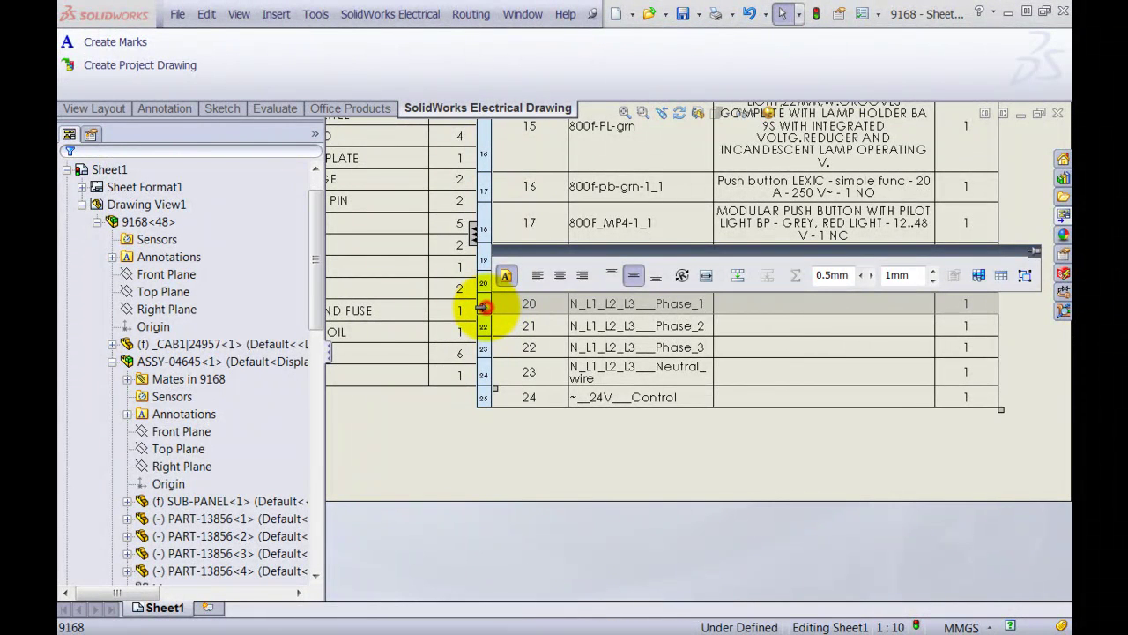
left_click_drag(483, 306, 484, 399)
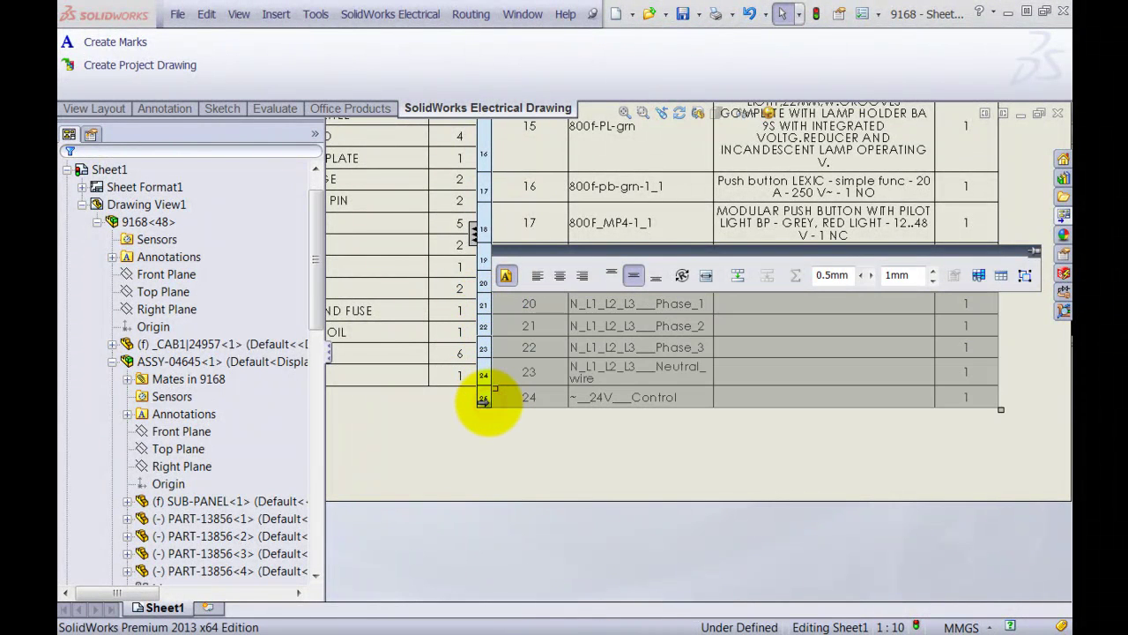
Step: Delete the selected rows 20–24 from the BOM, leaving item 19 as the last row
right_click(487, 401)
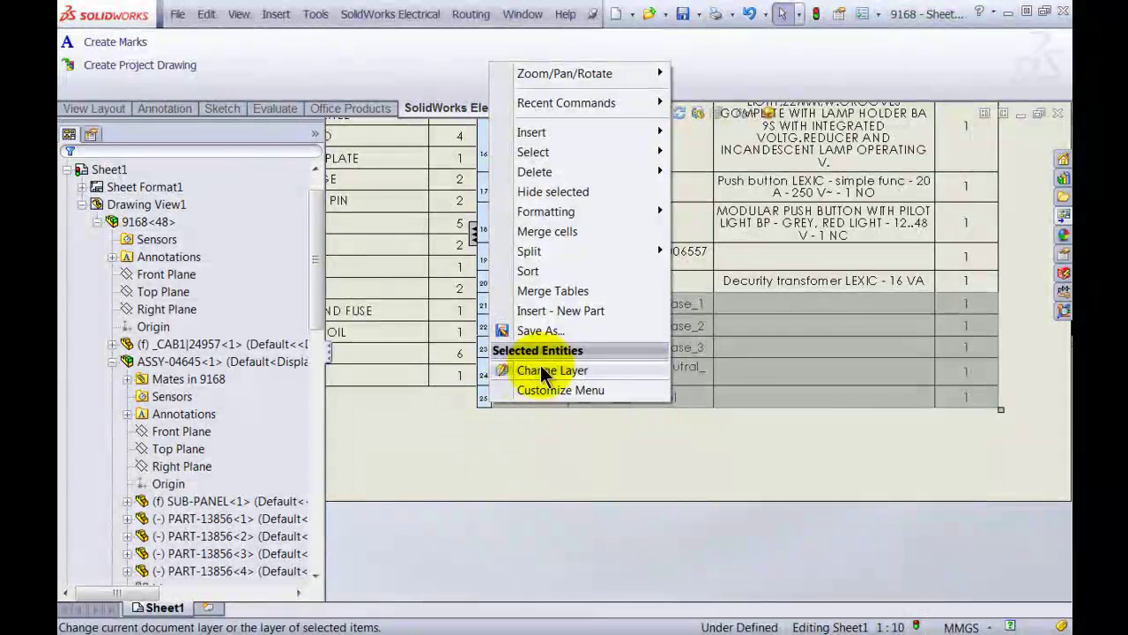
left_click(577, 172)
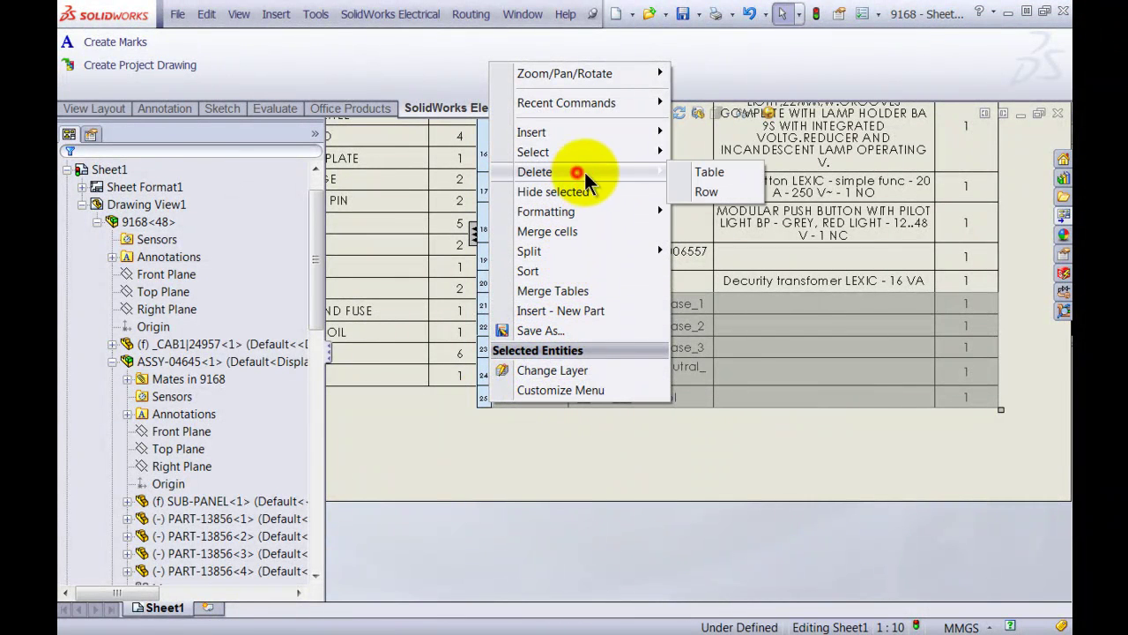
left_click(705, 192)
left_click(696, 359)
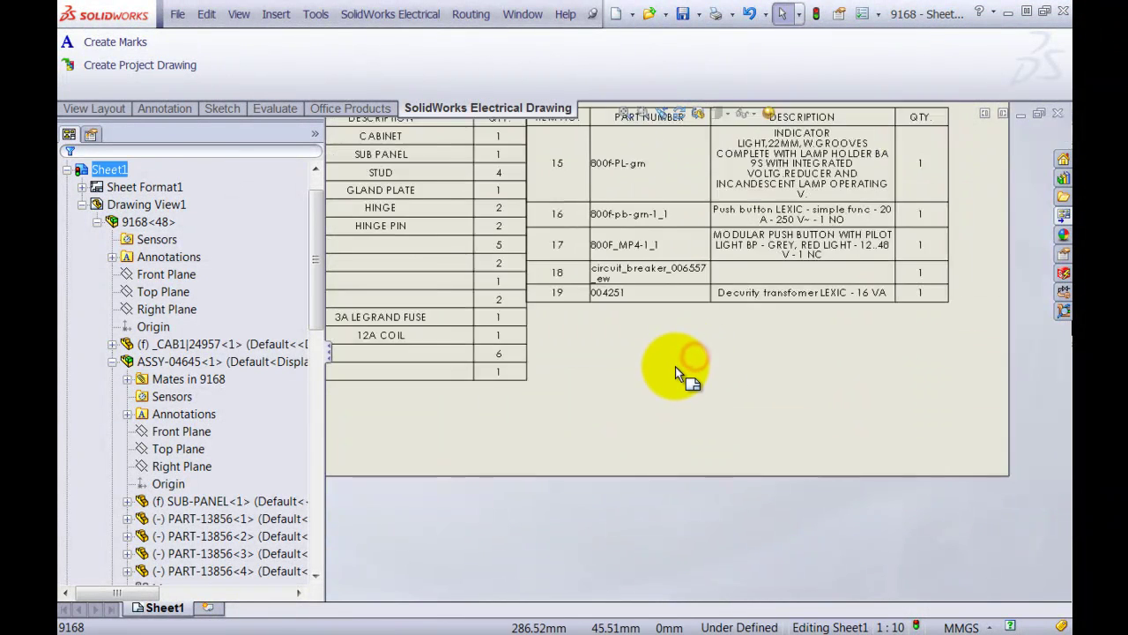
scroll(675, 369, "up", 5)
scroll(634, 212, "up", 2)
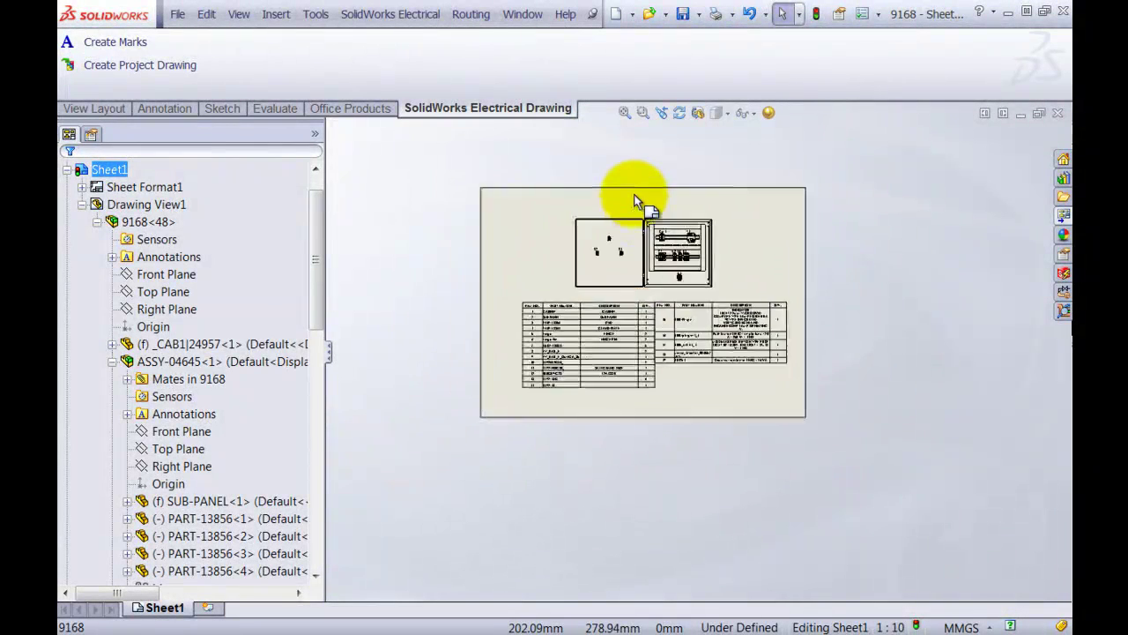
scroll(639, 212, "down", 3)
Step: Shift Drawing View1 slightly up-left and preview Auto Balloon numbers around the enclosure view
left_click(648, 264)
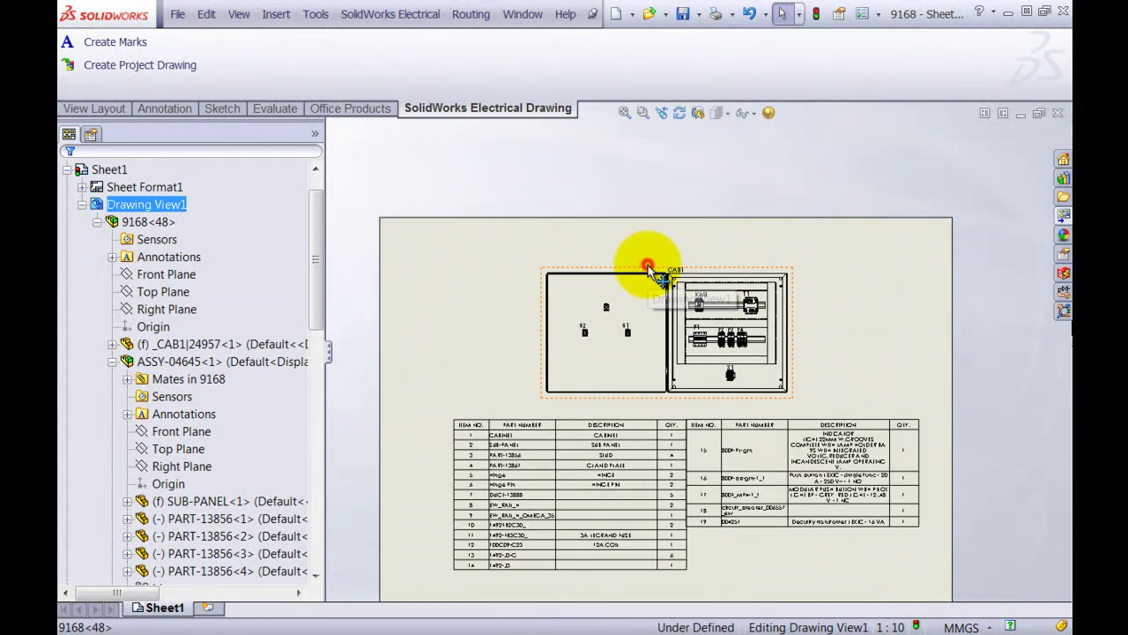
left_click_drag(648, 264, 635, 254)
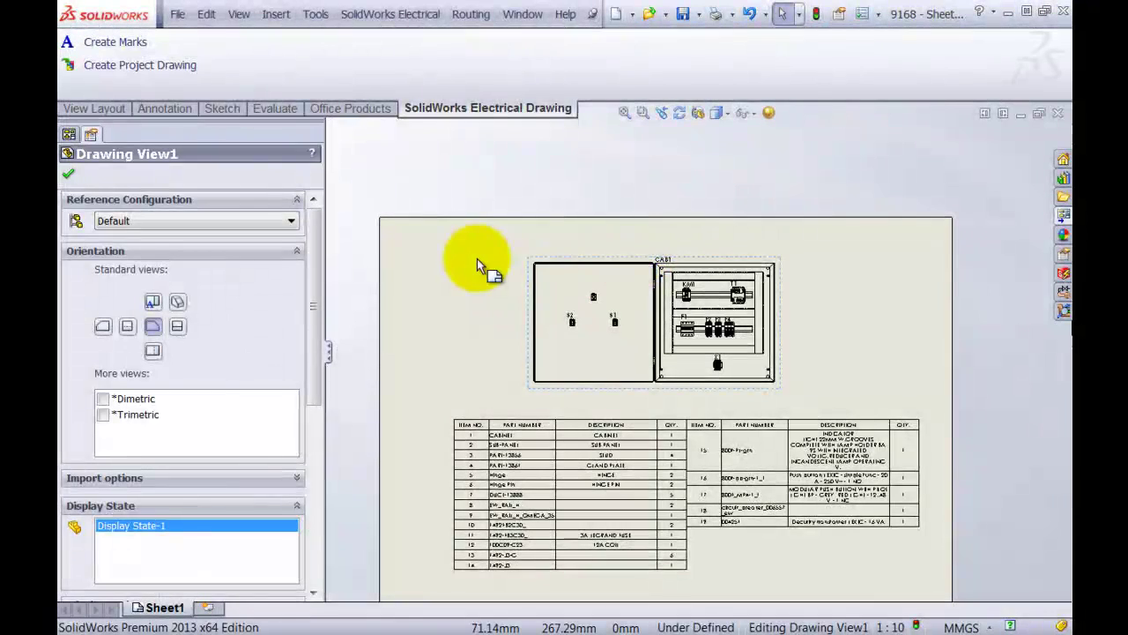
left_click(181, 109)
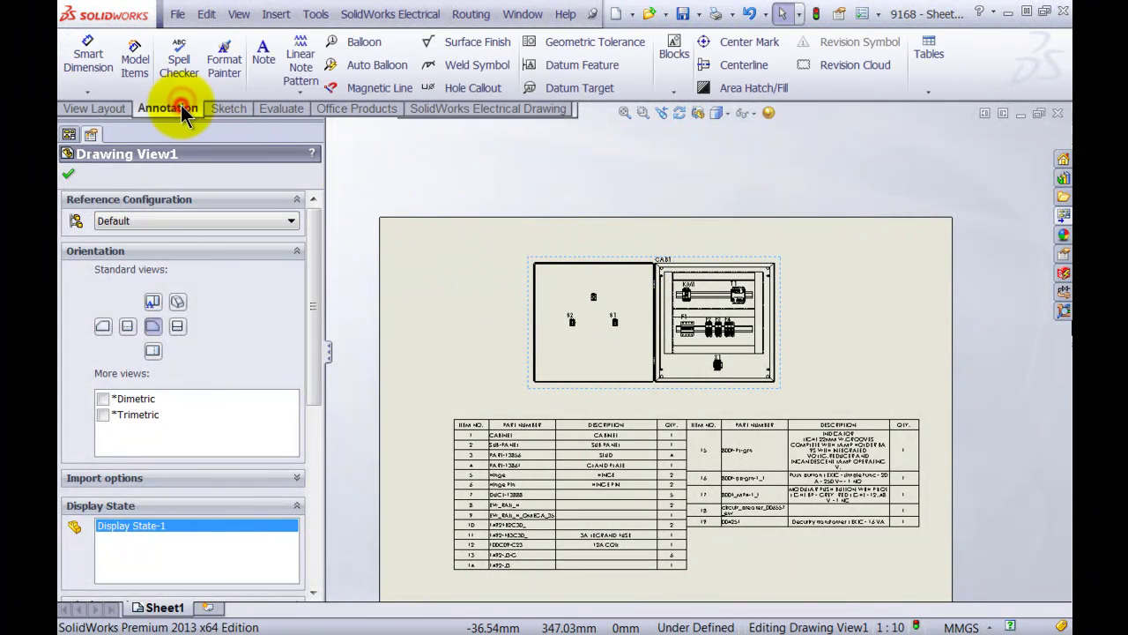
left_click(369, 66)
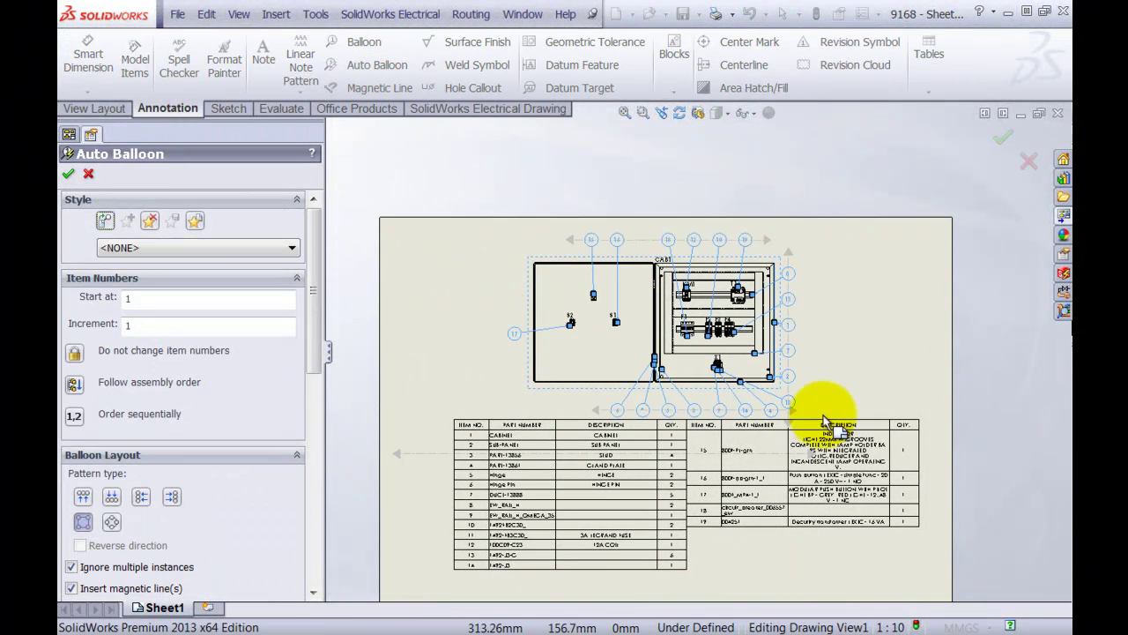
left_click(921, 342)
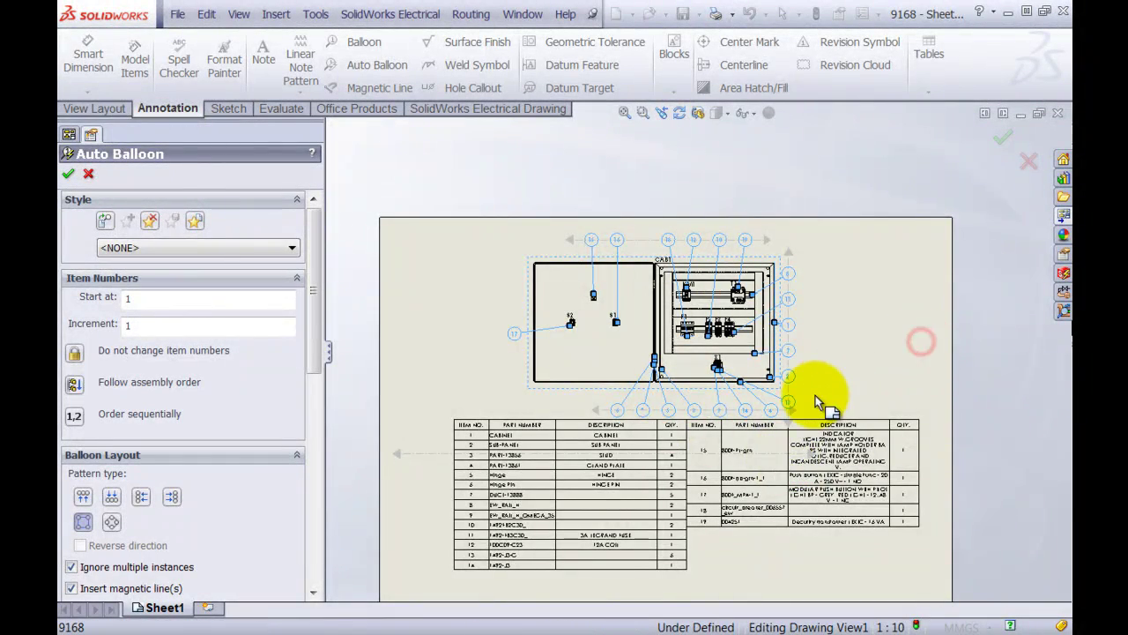
scroll(812, 405, "down", 2)
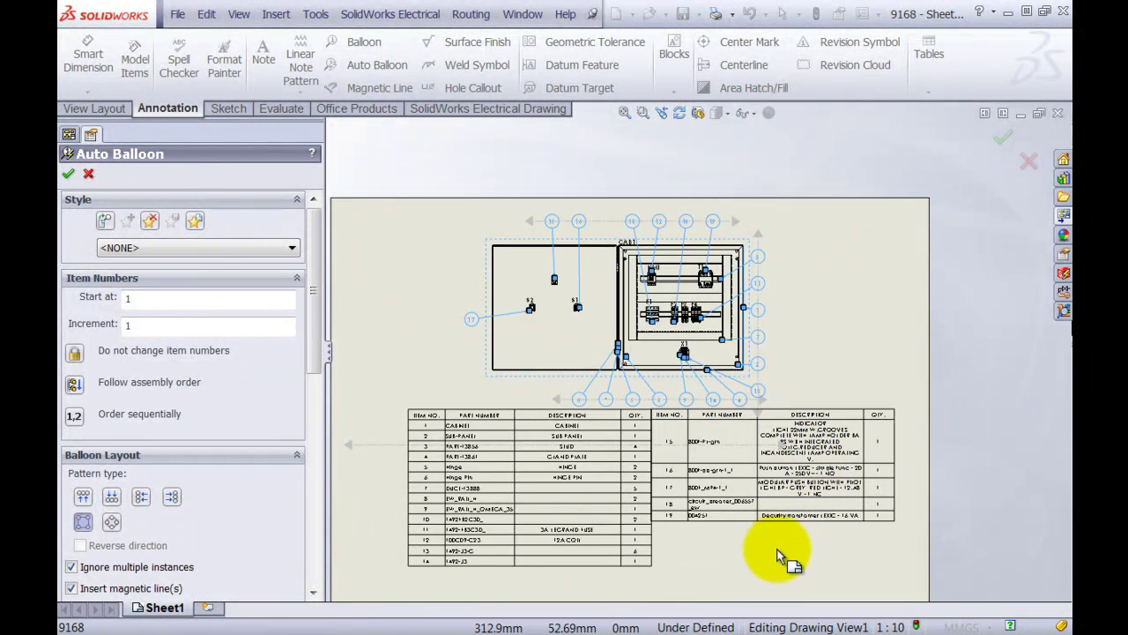
mouse_move(777, 557)
middle_mouse_down()
mouse_move(798, 467)
mouse_move(796, 483)
middle_mouse_up()
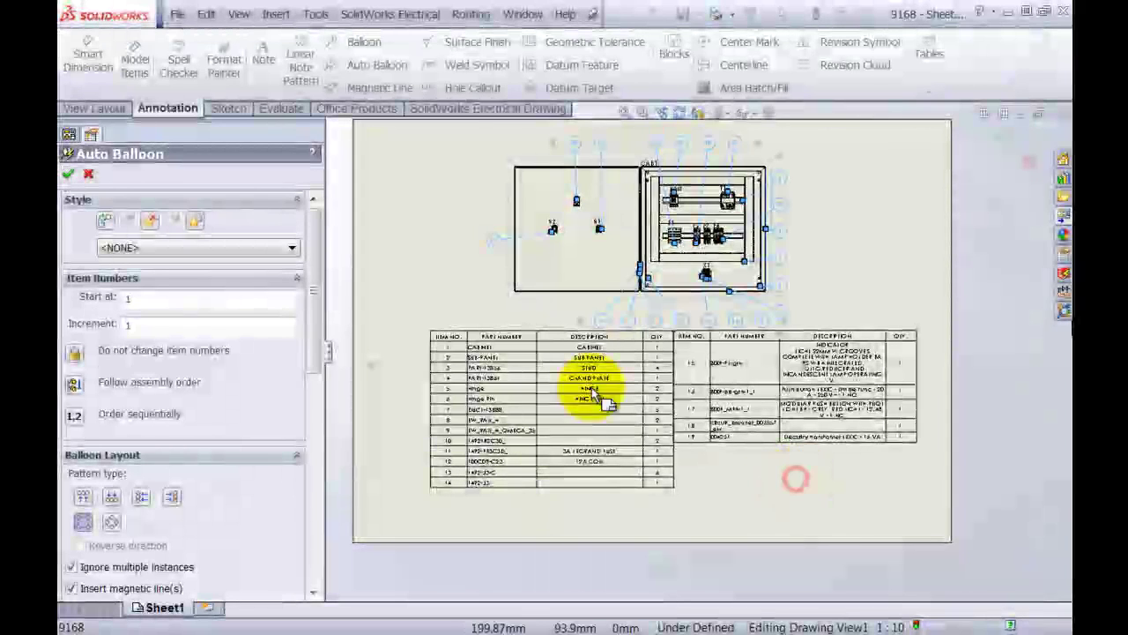
Step: Bring up the SolidWorks Electrical Drawing commands for creating a project drawing
left_click(464, 110)
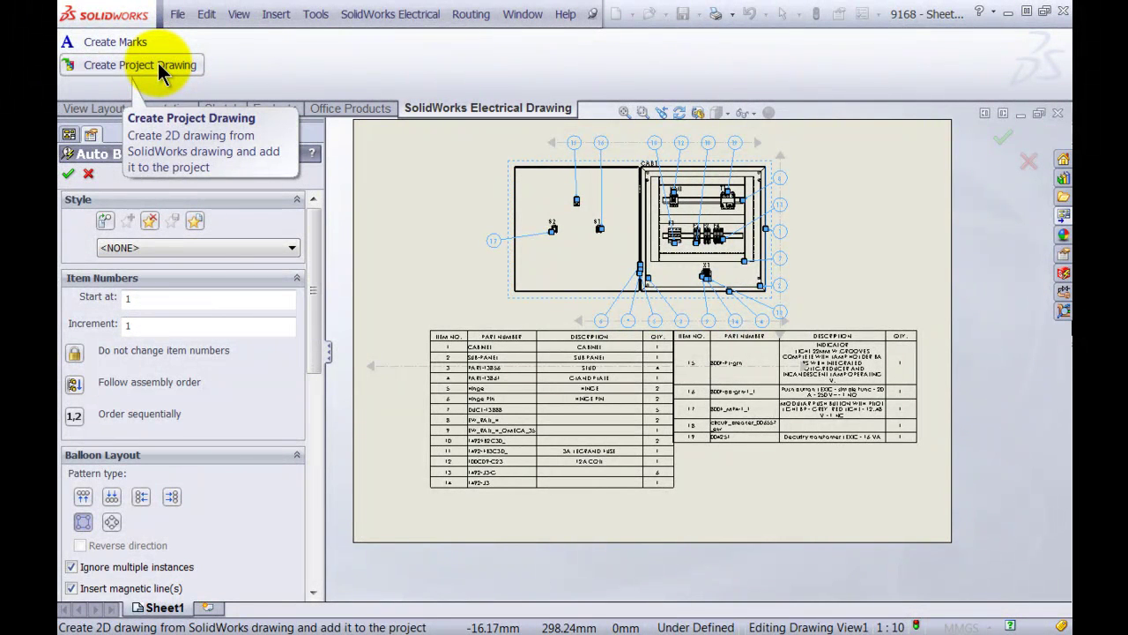
Step: Create the project drawing, then open 1-1-IEC_PumpStation_Solidtec_Complete.pdf from the Reports documents
left_click(159, 67)
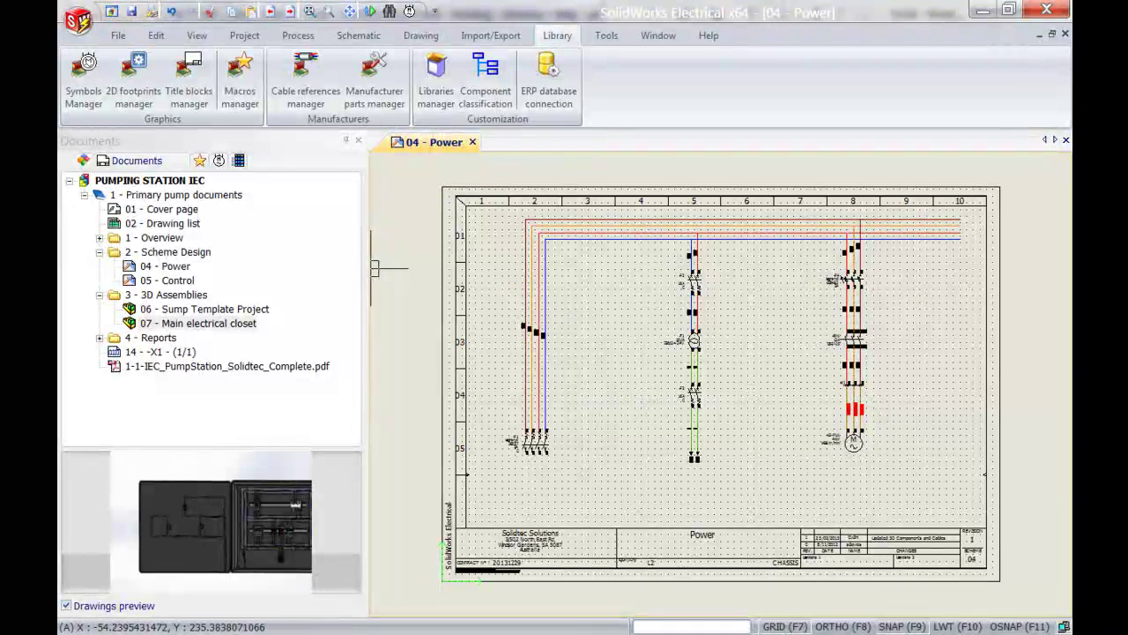
double_click(303, 366)
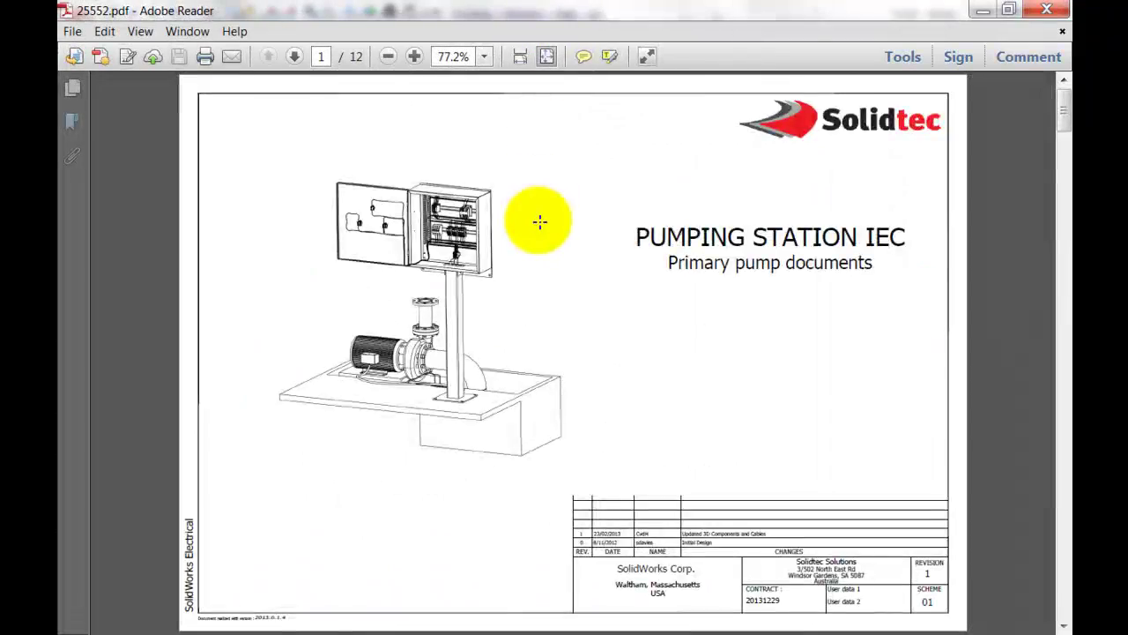
Step: Scroll the PDF to page 6, the ballooned Main electrical closet sheet with parts list
scroll(536, 223, "down", 10)
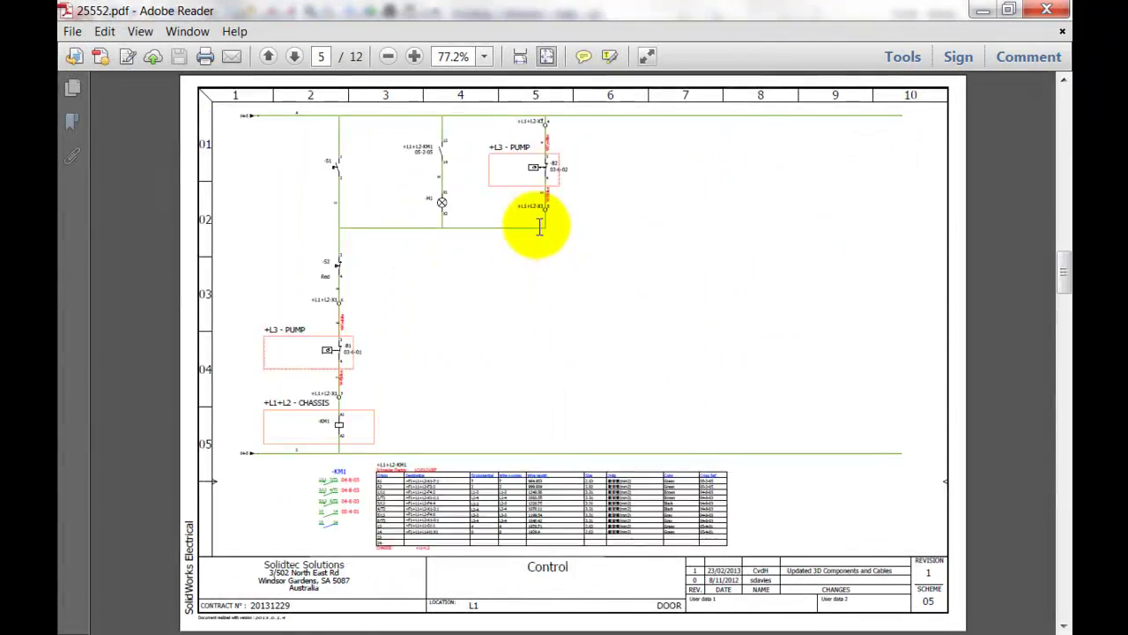
scroll(536, 222, "up", 3)
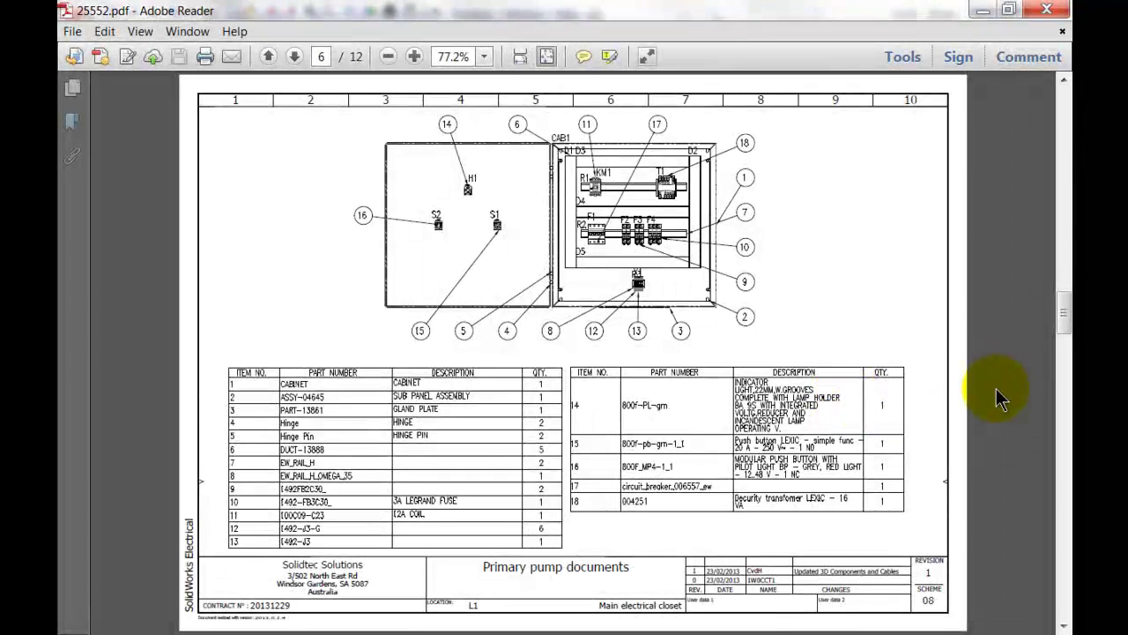